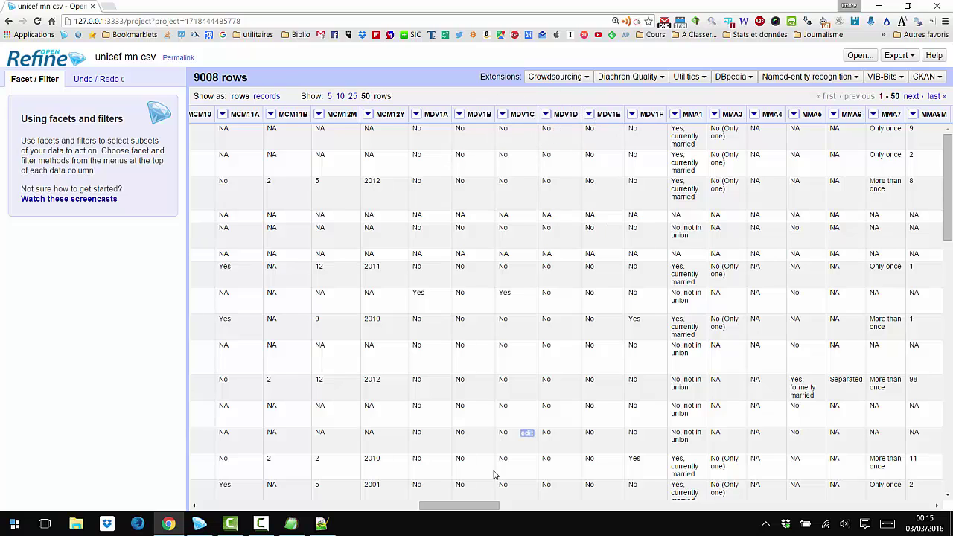
Step: Look across the survey's coded columns and open the unicef mn_headers csv project in a separate tab, showing 50 rows
{"action": "left_click_drag", "start_coordinate": [452, 506], "coordinate": [246, 512]}
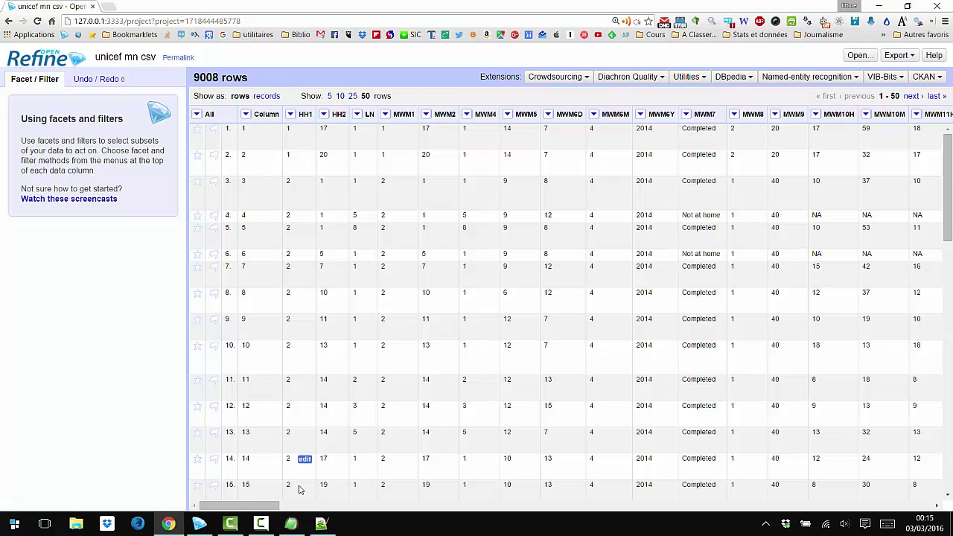
{"action": "left_click_drag", "start_coordinate": [266, 509], "coordinate": [588, 506]}
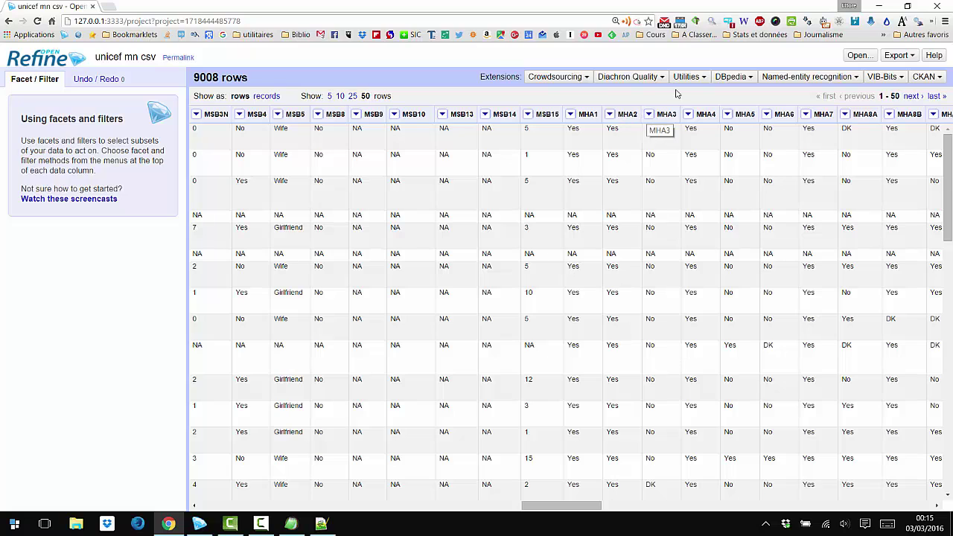
{"action": "left_click", "coordinate": [858, 55]}
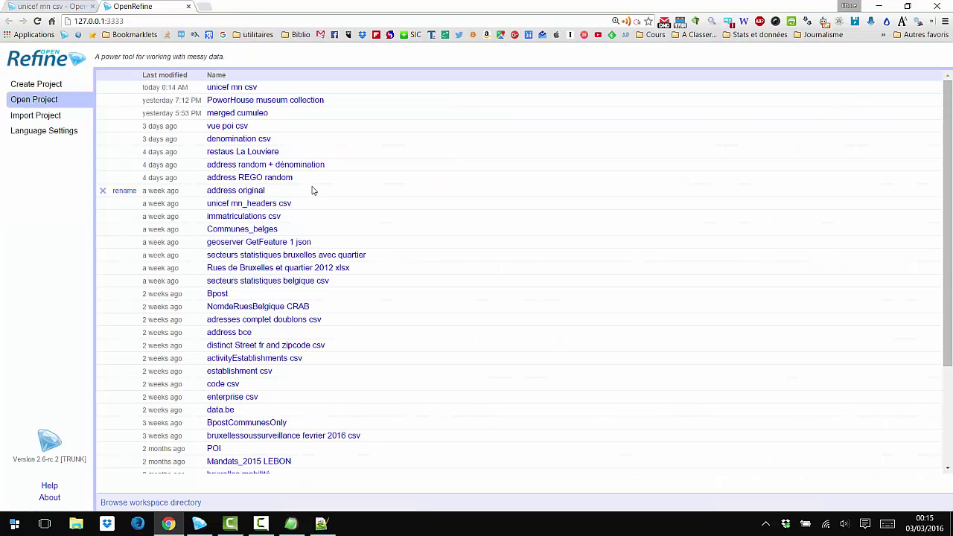
{"action": "left_click", "coordinate": [244, 204]}
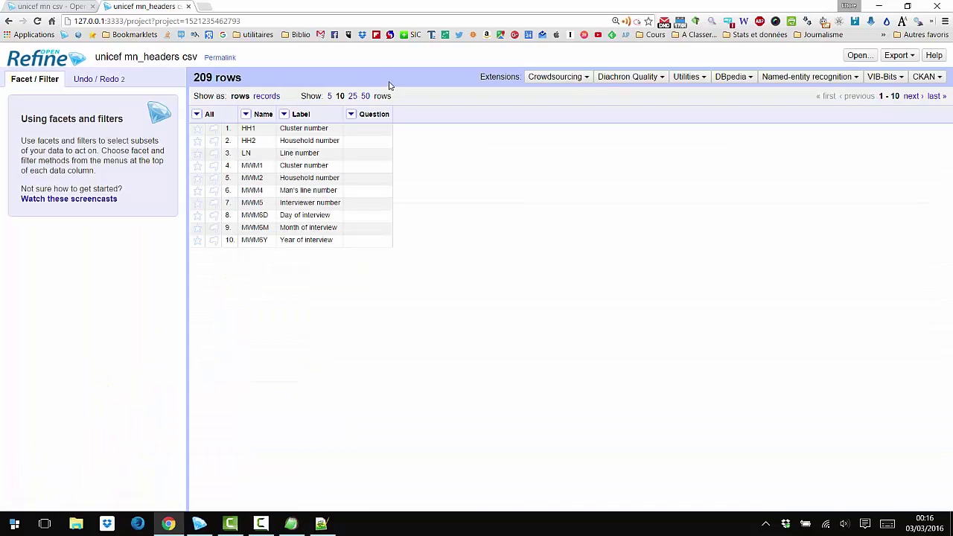
{"action": "left_click", "coordinate": [365, 96]}
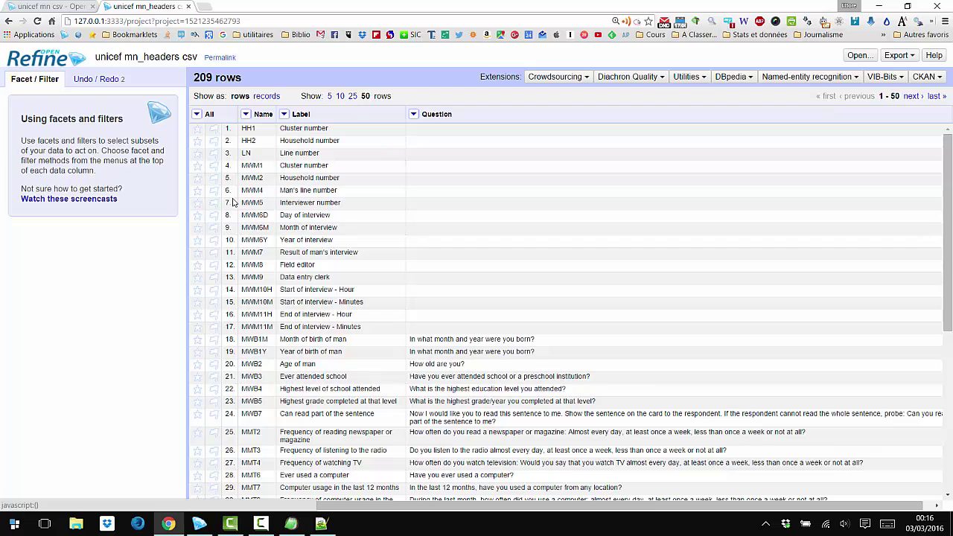
Step: Examine the names, labels and questions in the headers project and return to the first columns of the unicef mn csv project
{"action": "scroll", "coordinate": [253, 212], "scroll_direction": "down", "scroll_amount": 4}
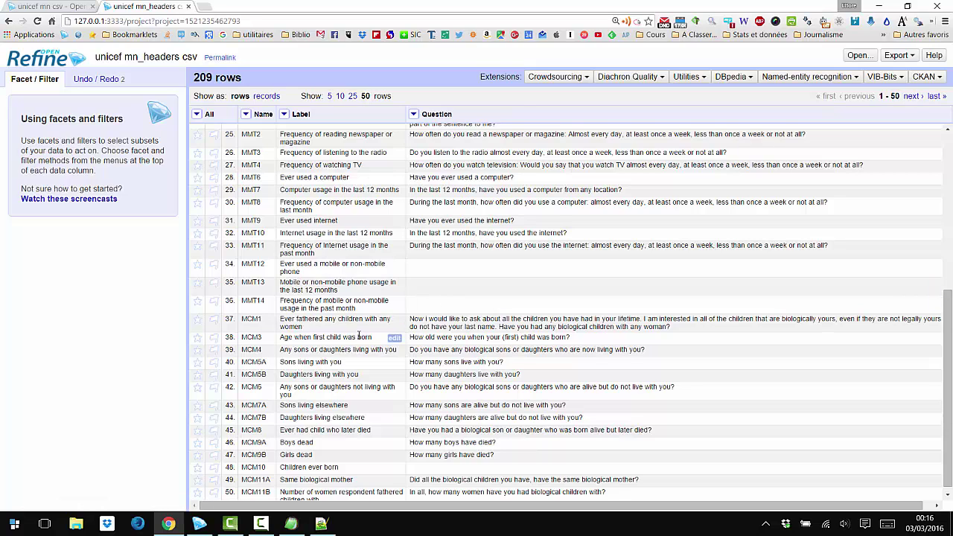
{"action": "scroll", "coordinate": [356, 337], "scroll_direction": "down", "scroll_amount": 1}
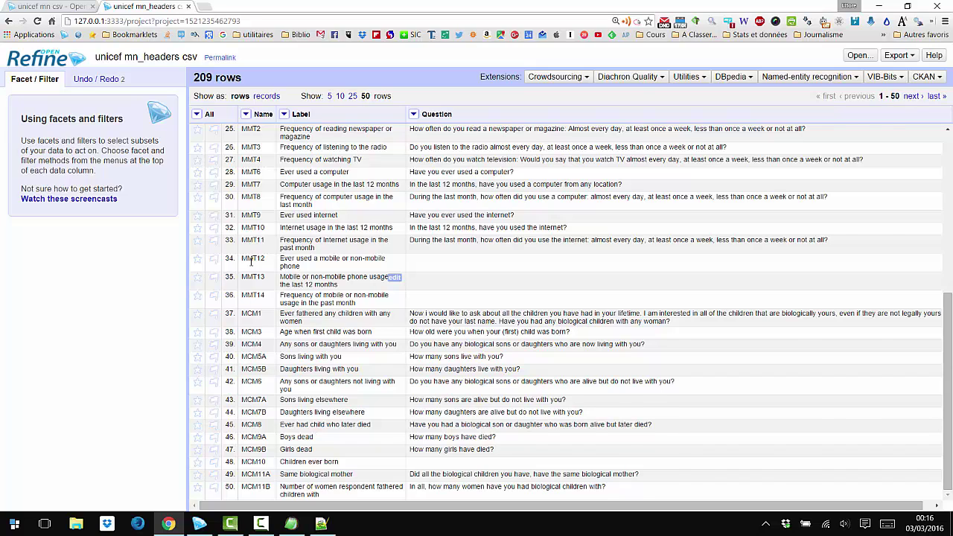
{"action": "left_click", "coordinate": [44, 6]}
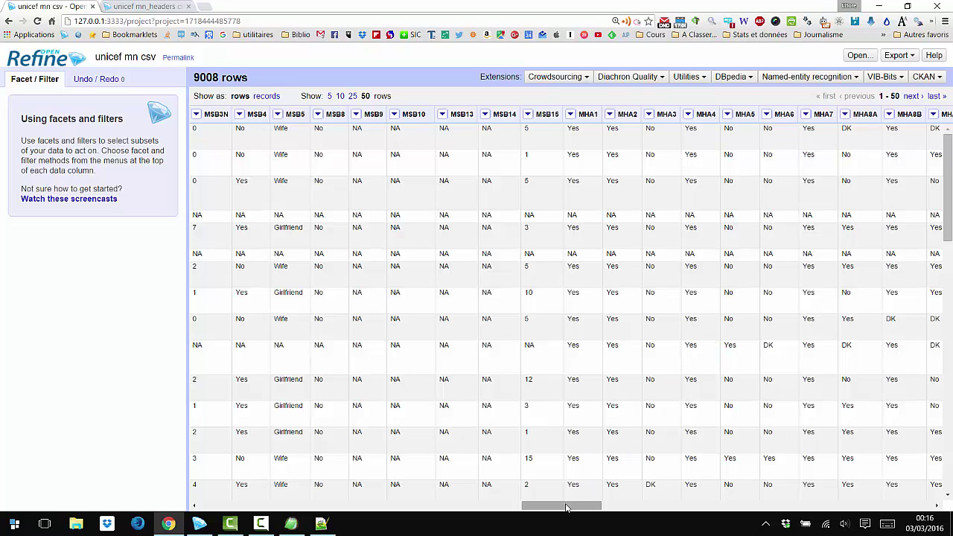
{"action": "left_click_drag", "start_coordinate": [563, 506], "coordinate": [199, 506]}
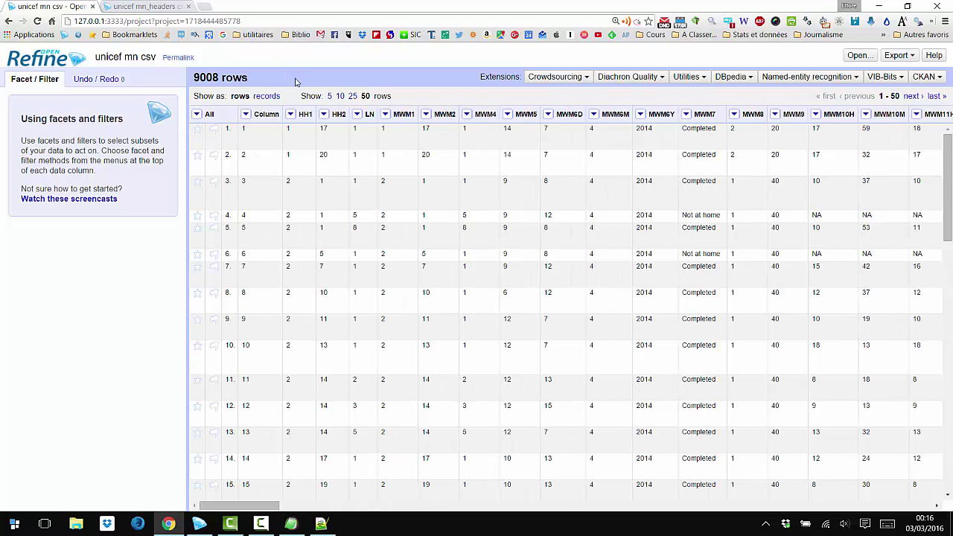
Step: Copy the label "Cluster number" for HH1 from the headers project and return to the unicef mn csv project
{"action": "left_click", "coordinate": [125, 6]}
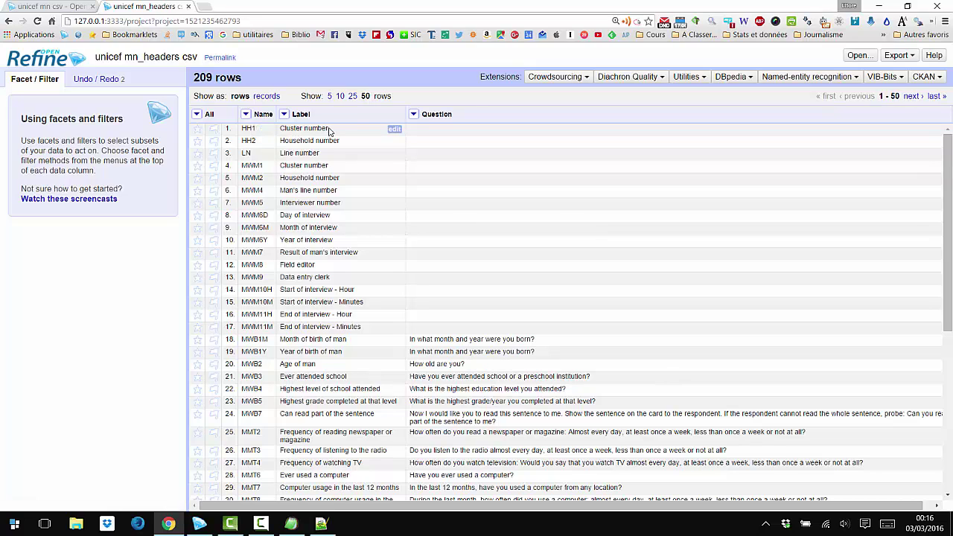
{"action": "left_click_drag", "start_coordinate": [329, 131], "coordinate": [279, 129]}
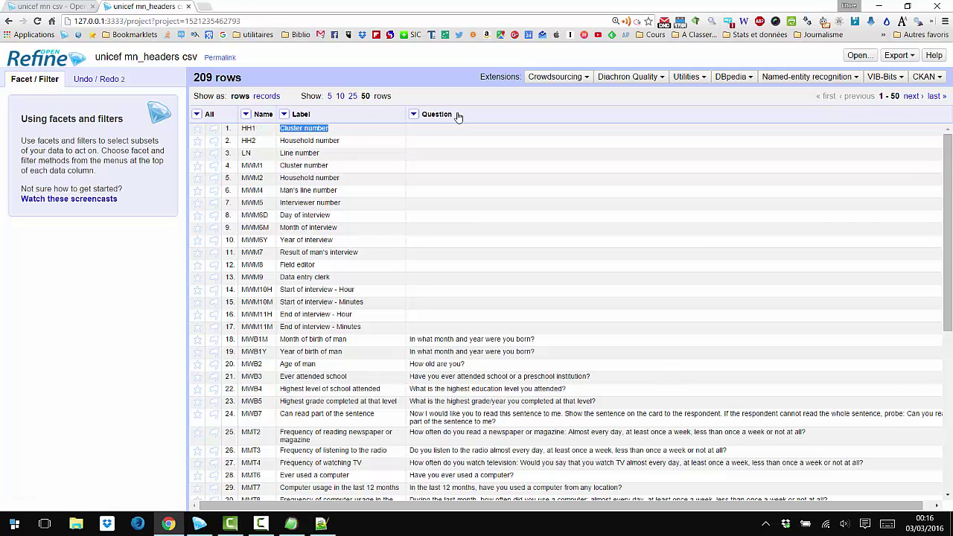
{"action": "left_click", "coordinate": [52, 5]}
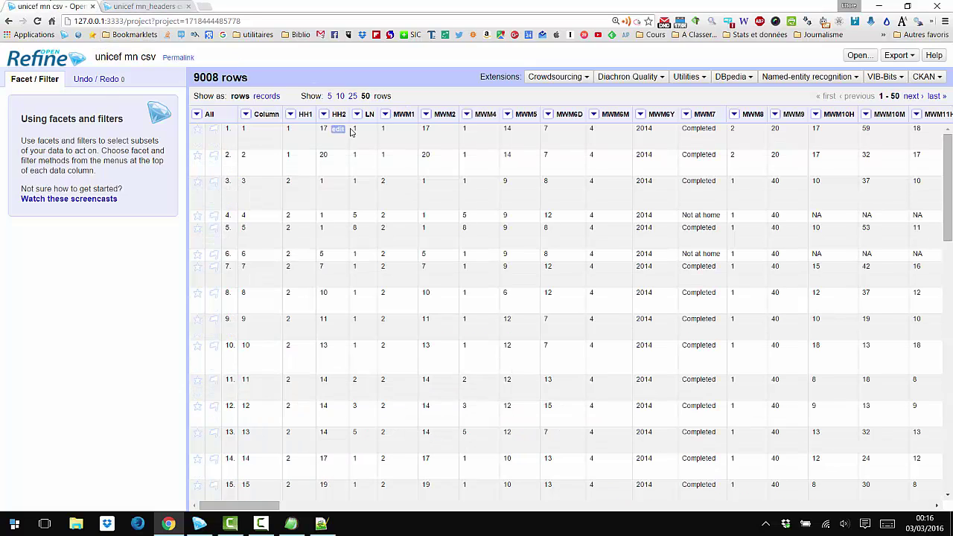
Step: Rename the column HH1 to "Cluster number"
{"action": "left_click", "coordinate": [290, 114]}
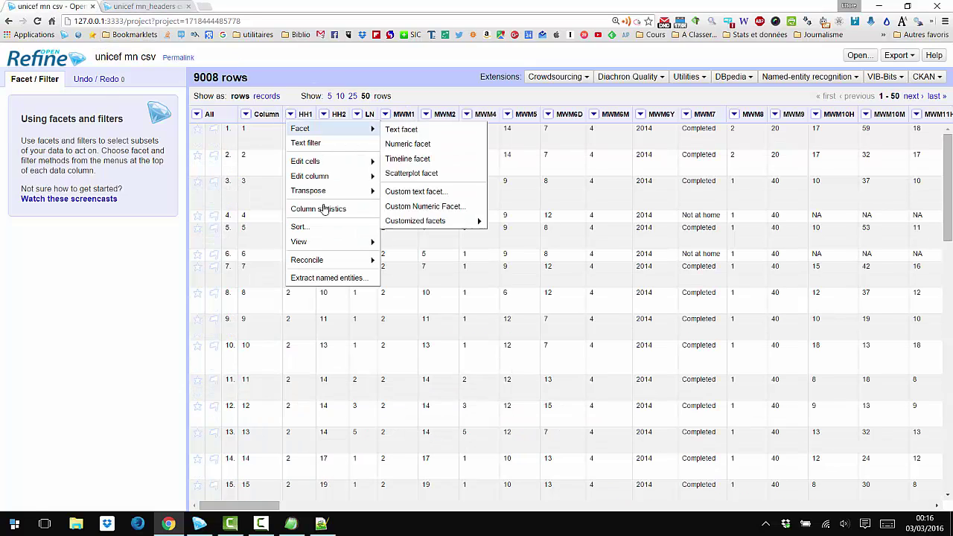
{"action": "mouse_move", "coordinate": [333, 177]}
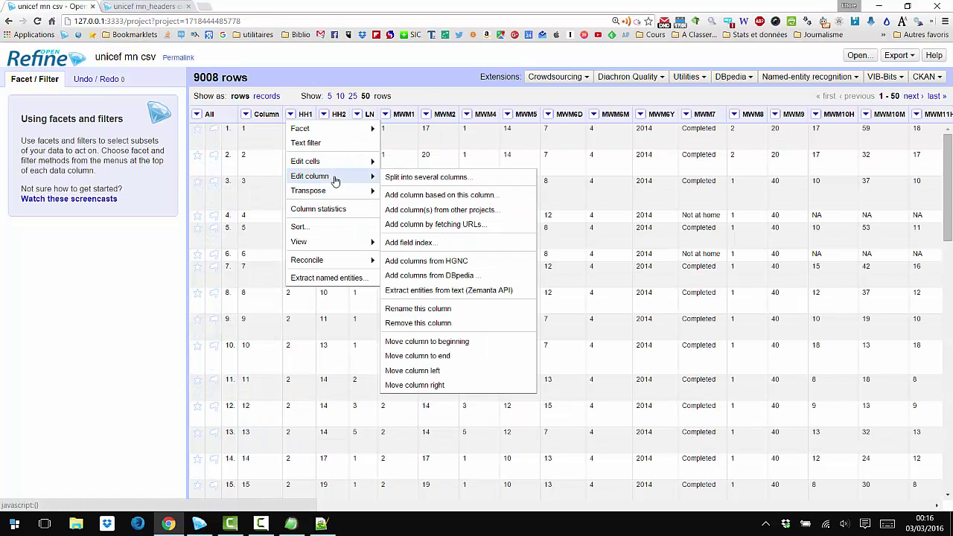
{"action": "left_click", "coordinate": [427, 309]}
{"action": "type", "text": "Cluster number"}
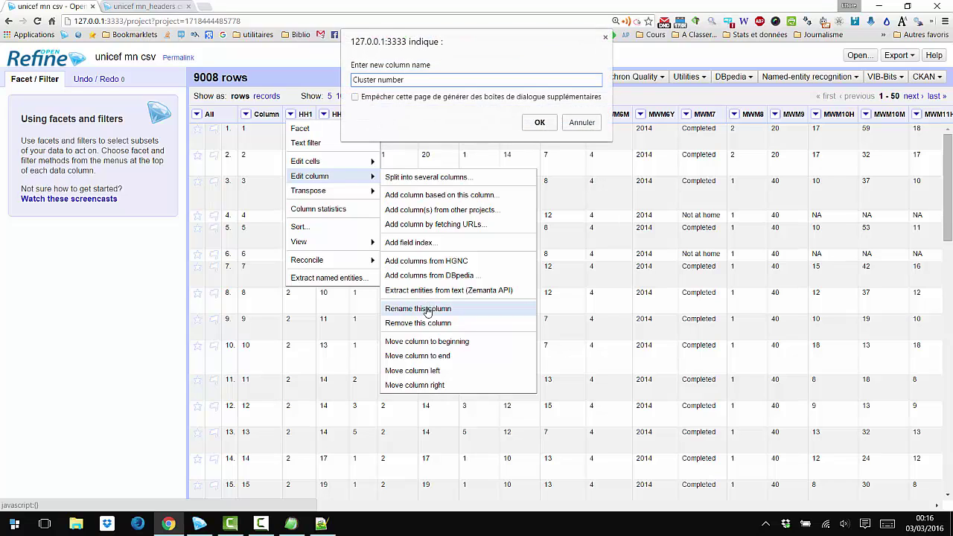
{"action": "key", "text": "Return"}
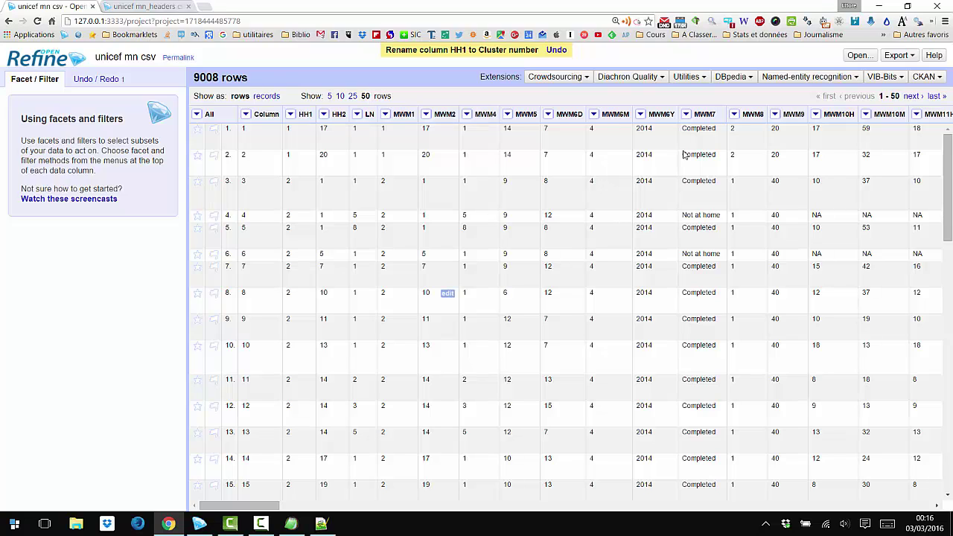
{"action": "left_click", "coordinate": [496, 52]}
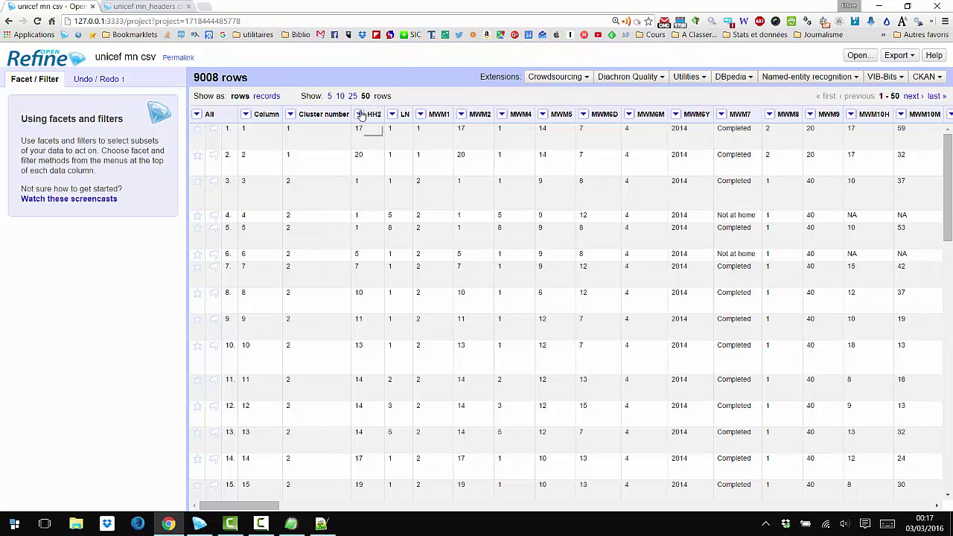
Step: Check the full range of columns in the unicef mn csv project against the names listed in the headers project
{"action": "left_click_drag", "start_coordinate": [242, 506], "coordinate": [930, 506]}
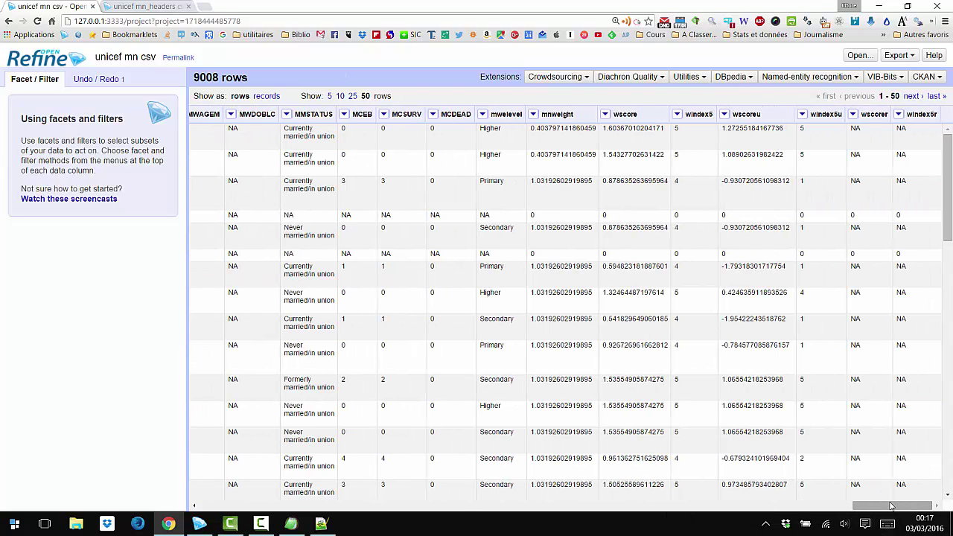
{"action": "left_click_drag", "start_coordinate": [893, 505], "coordinate": [205, 489]}
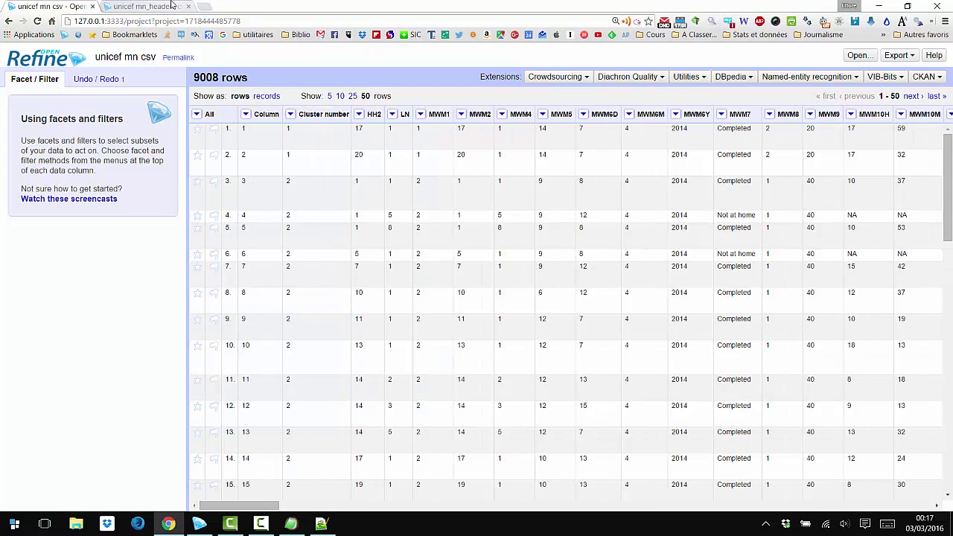
{"action": "left_click", "coordinate": [149, 6]}
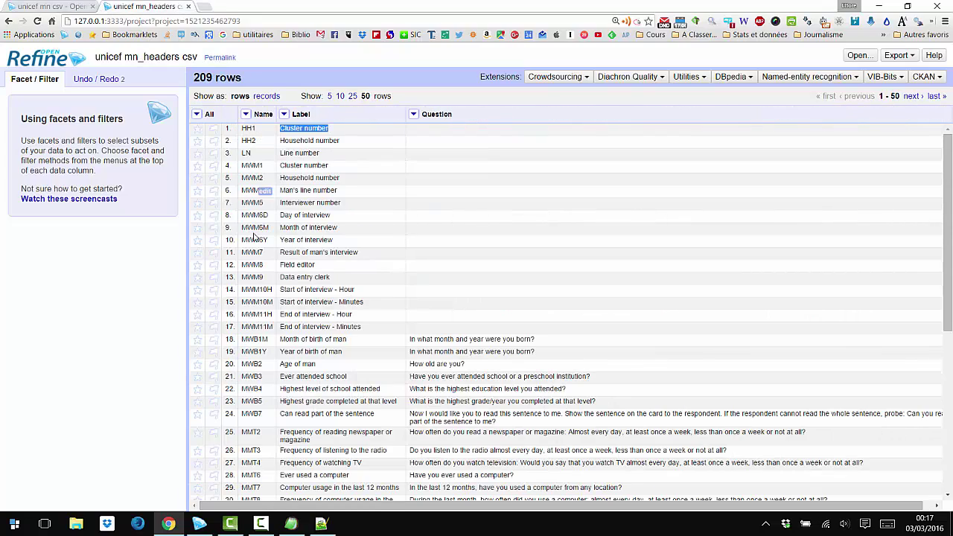
{"action": "scroll", "coordinate": [268, 418], "scroll_direction": "down", "scroll_amount": 4}
{"action": "scroll", "coordinate": [271, 416], "scroll_direction": "up", "scroll_amount": 4}
{"action": "left_click", "coordinate": [72, 6]}
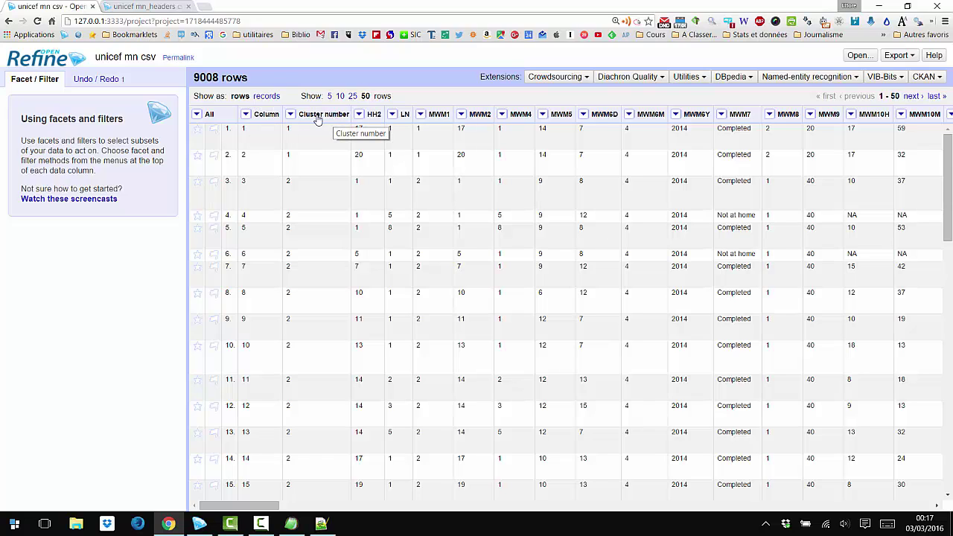
Step: Extract the column rename from the operation history as JSON, copy the whole code and close the extraction dialog
{"action": "left_click", "coordinate": [92, 81]}
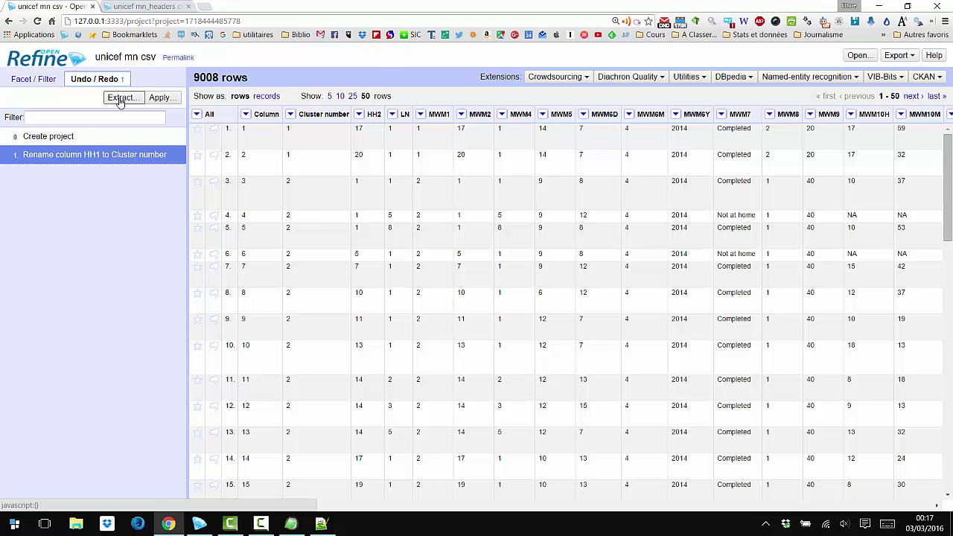
{"action": "left_click", "coordinate": [119, 100]}
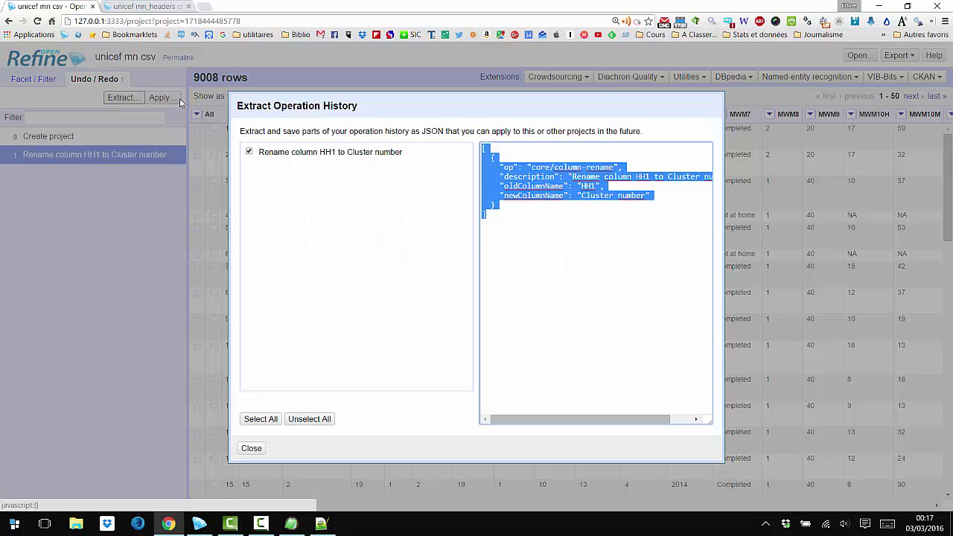
{"action": "left_click", "coordinate": [499, 219]}
{"action": "left_click_drag", "start_coordinate": [499, 220], "coordinate": [477, 148]}
{"action": "right_click", "coordinate": [557, 181]}
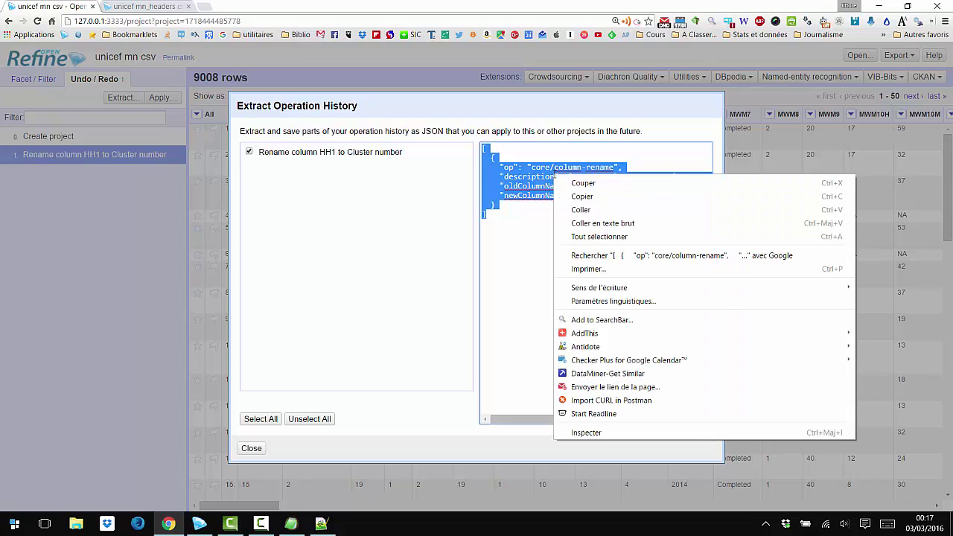
{"action": "left_click", "coordinate": [565, 193]}
{"action": "left_click", "coordinate": [558, 221]}
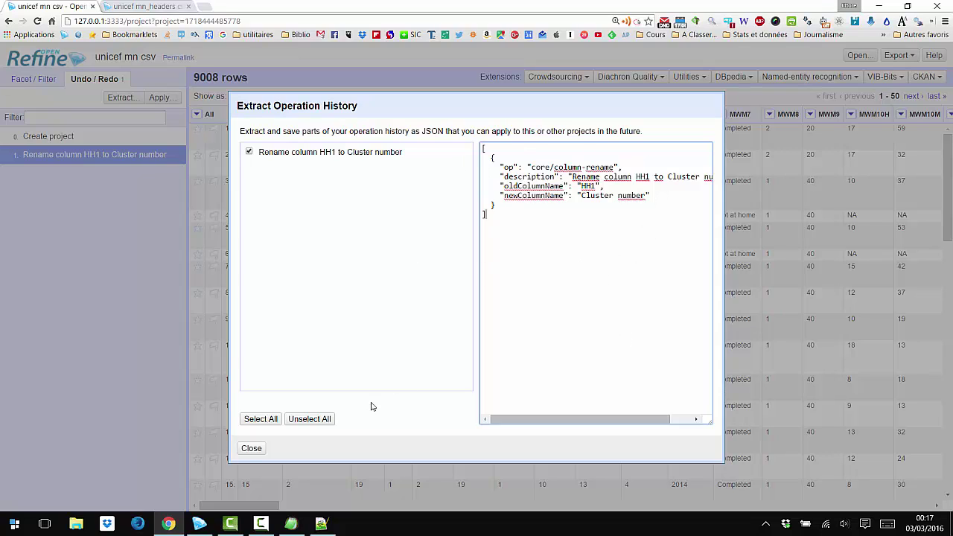
{"action": "left_click", "coordinate": [251, 448]}
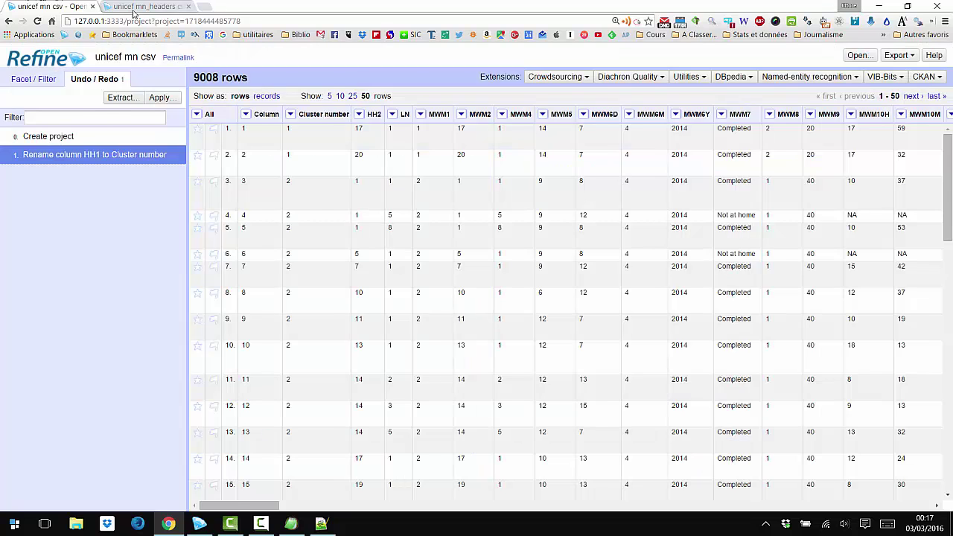
Step: Start a templating export of the unicef mn_headers csv project and reset its template to the default
{"action": "left_click", "coordinate": [134, 8]}
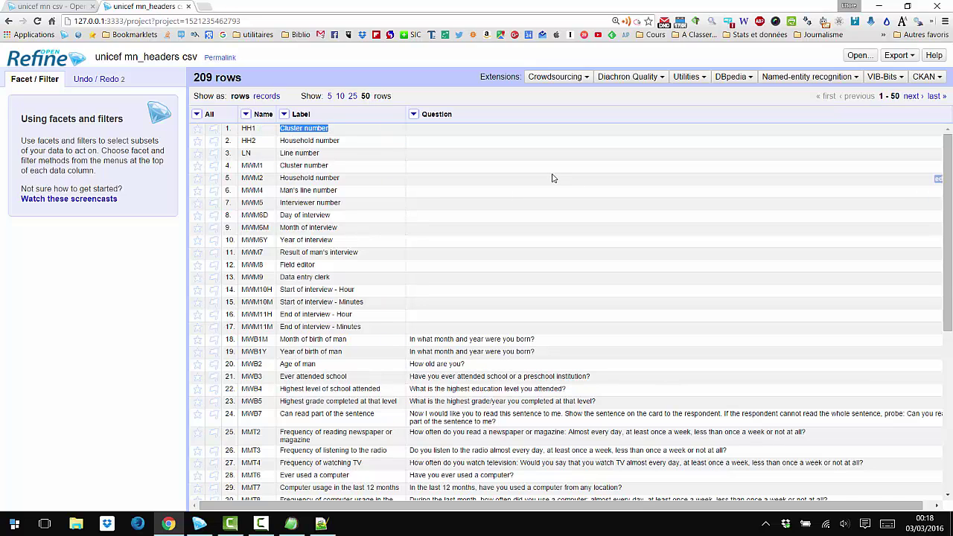
{"action": "left_click", "coordinate": [908, 58]}
{"action": "left_click", "coordinate": [787, 227]}
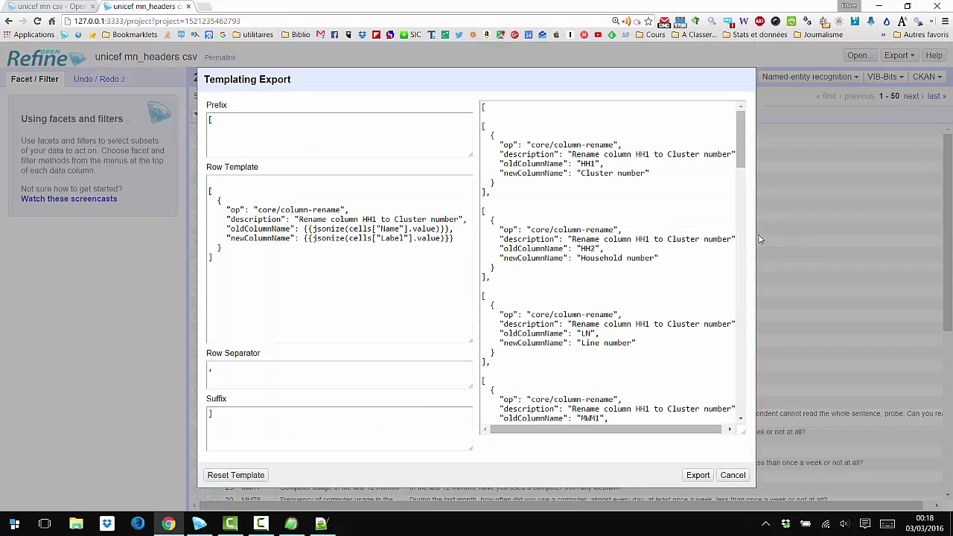
{"action": "left_click", "coordinate": [228, 476]}
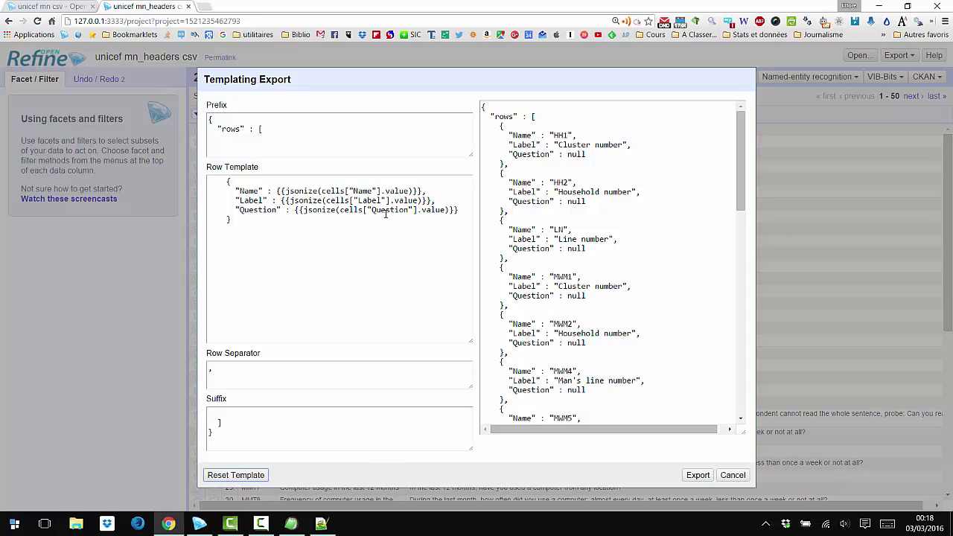
{"action": "left_click_drag", "start_coordinate": [417, 79], "coordinate": [616, 81]}
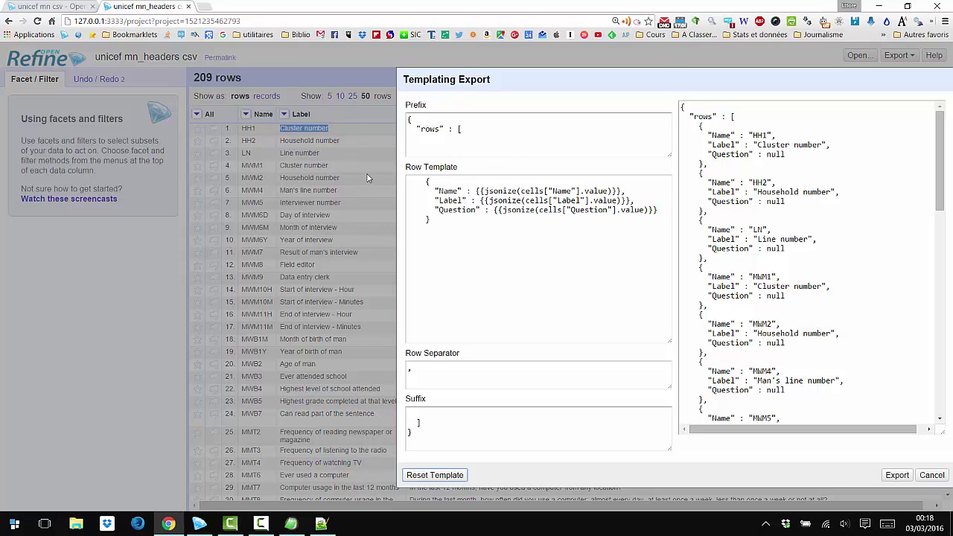
{"action": "left_click_drag", "start_coordinate": [643, 81], "coordinate": [420, 71]}
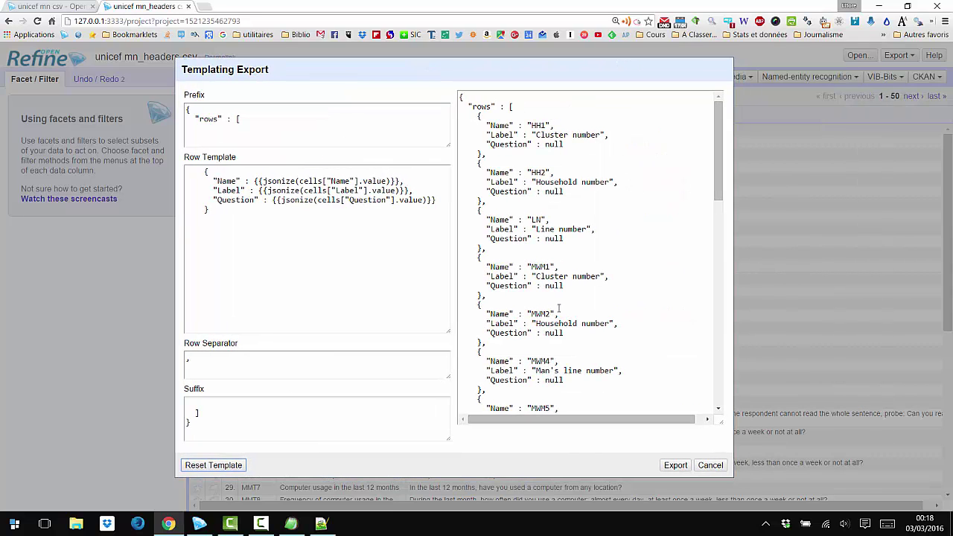
Step: Switch to EditPad Pro and examine the column-rename JSON in the untitled file
{"action": "left_click", "coordinate": [290, 523]}
{"action": "left_click_drag", "start_coordinate": [187, 302], "coordinate": [80, 183]}
{"action": "key", "text": "ctrl+a"}
{"action": "left_click", "coordinate": [226, 280]}
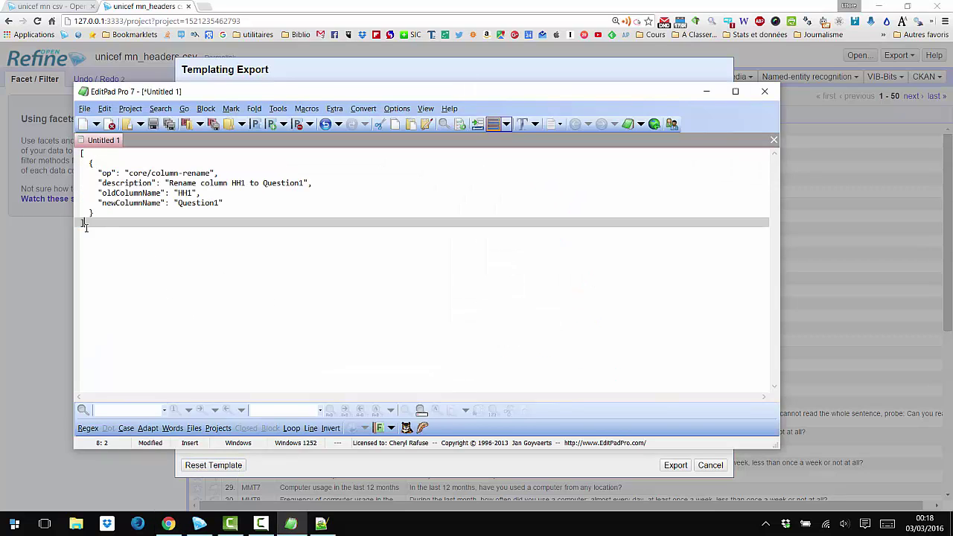
Step: In the templating export, replace the prefix with "[" and reduce the suffix to "]"
{"action": "left_click", "coordinate": [255, 81]}
{"action": "left_click", "coordinate": [238, 119]}
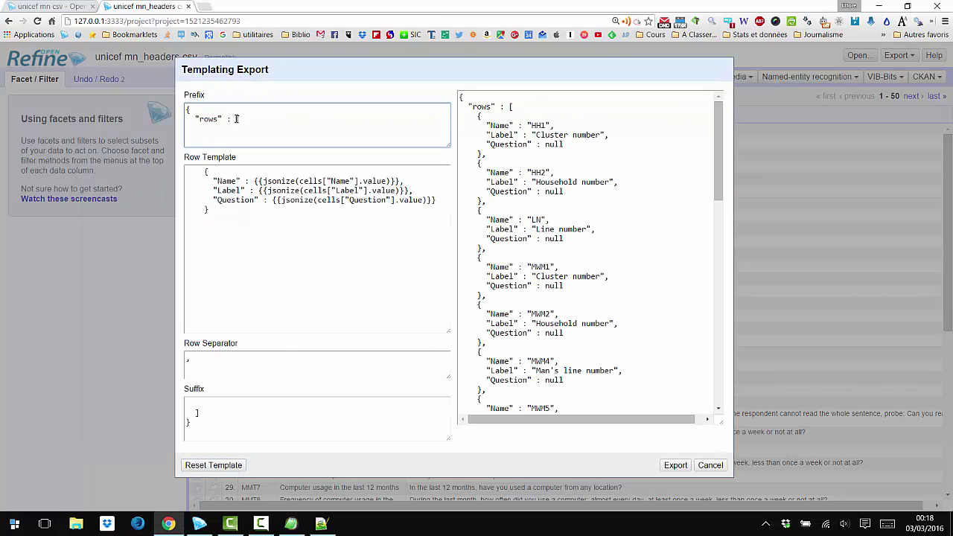
{"action": "key", "text": "ctrl+a"}
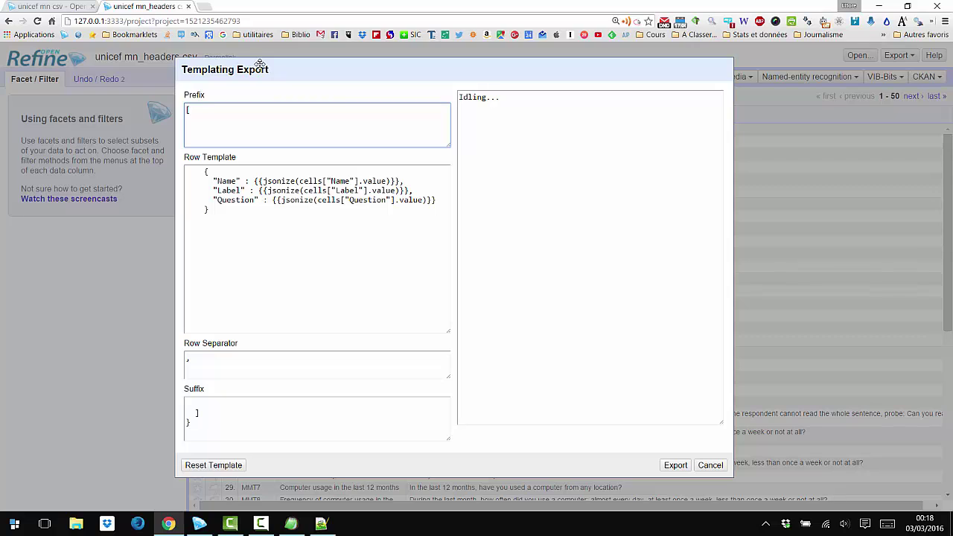
{"action": "left_click", "coordinate": [198, 423]}
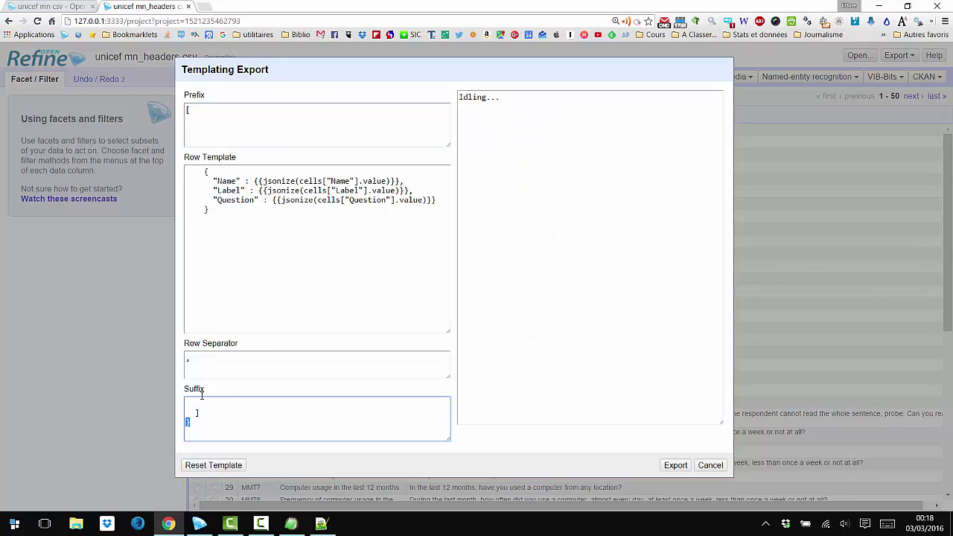
{"action": "key", "text": "BackSpace"}
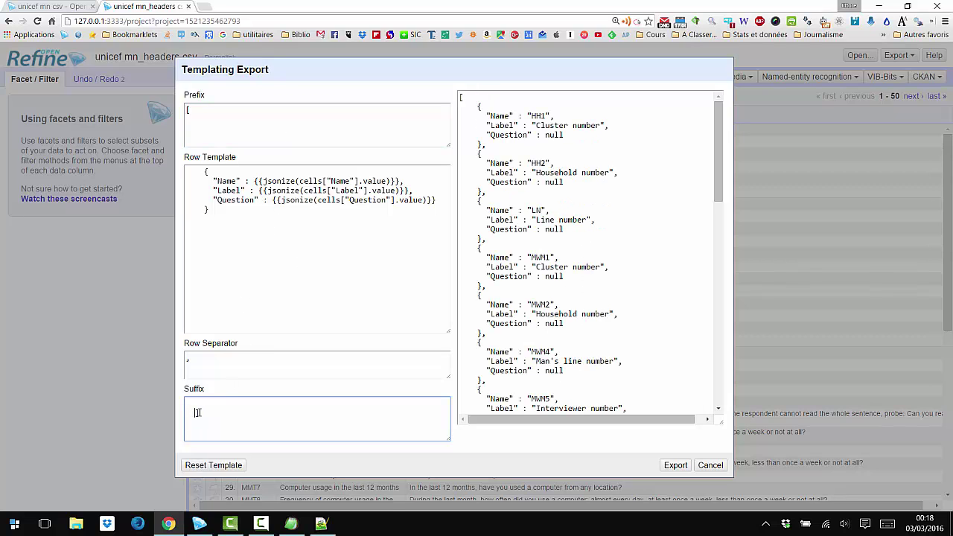
{"action": "key", "text": "BackSpace"}
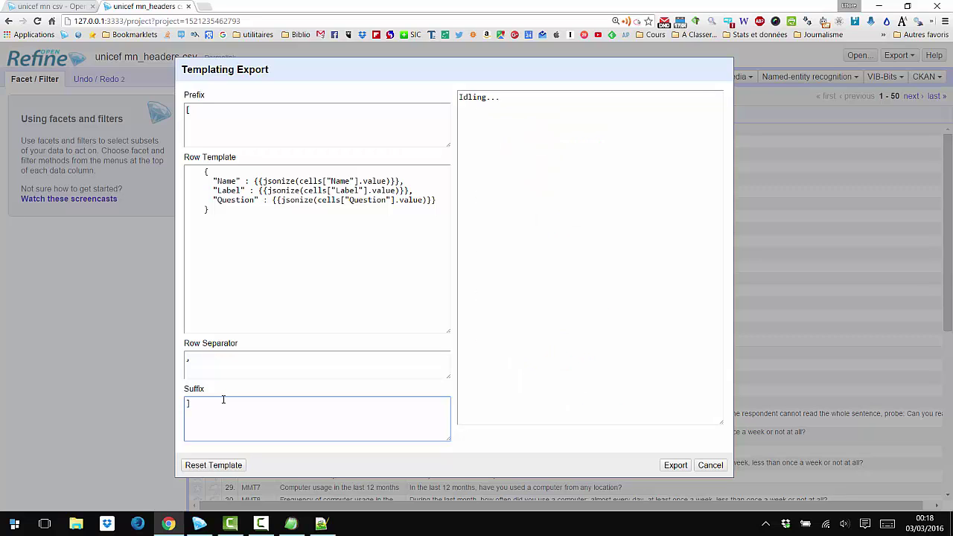
{"action": "left_click", "coordinate": [258, 358]}
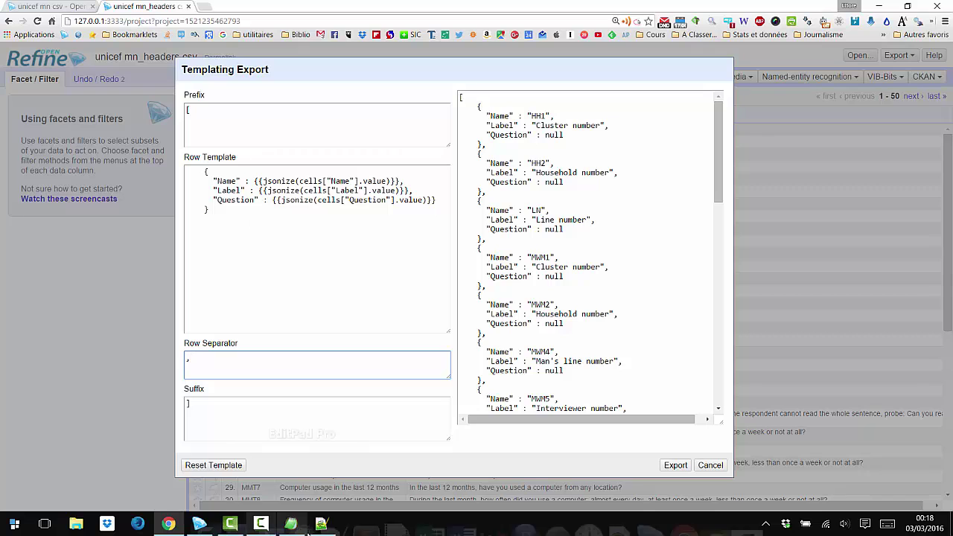
Step: Switch to EditPad Pro and copy the column-rename object in curly braces, without the enclosing square brackets
{"action": "left_click", "coordinate": [322, 491]}
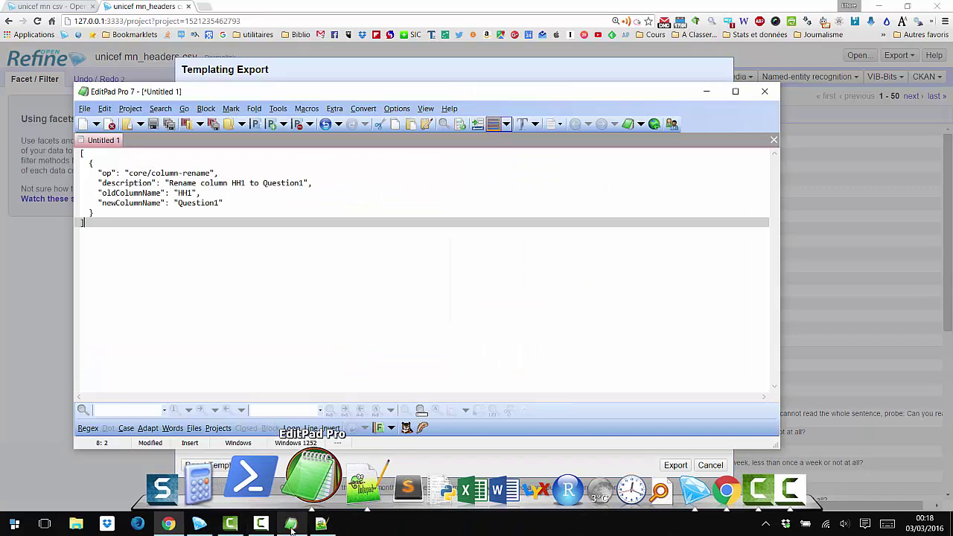
{"action": "key", "text": "ctrl+a"}
{"action": "left_click", "coordinate": [111, 215]}
{"action": "left_click_drag", "start_coordinate": [111, 215], "coordinate": [85, 162]}
{"action": "right_click", "coordinate": [128, 177]}
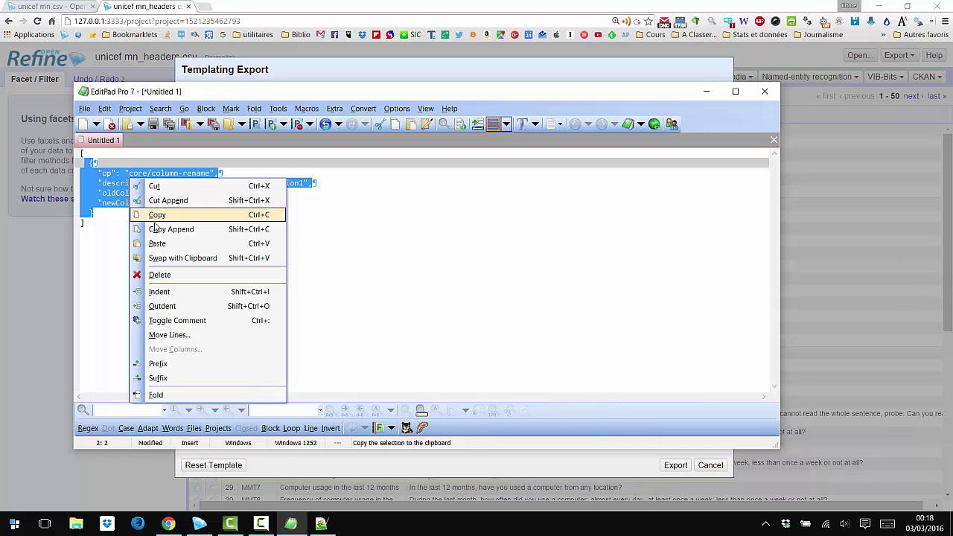
{"action": "left_click", "coordinate": [149, 216]}
Step: Try to paste the rename object below the default row template in the browser, and undo the paste
{"action": "key", "text": "alt+Tab"}
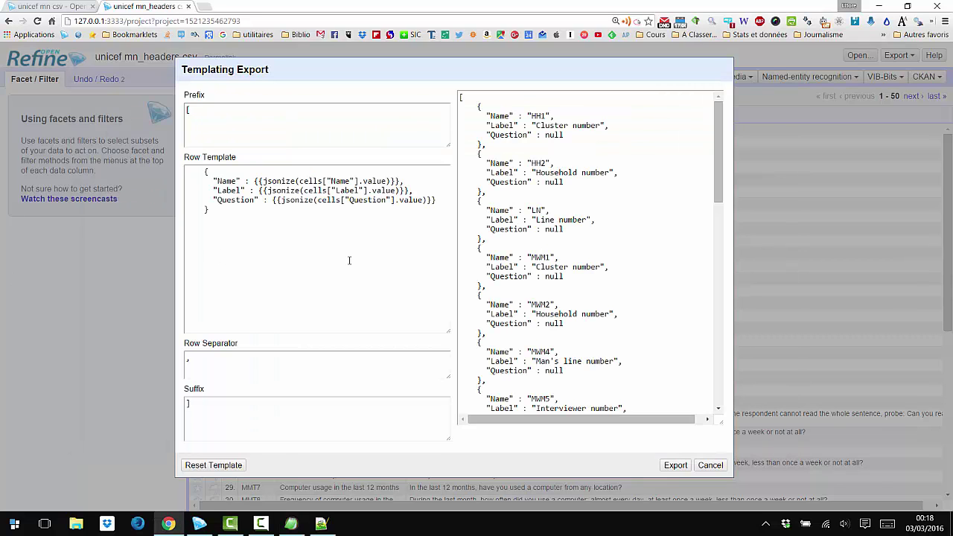
{"action": "left_click", "coordinate": [327, 249]}
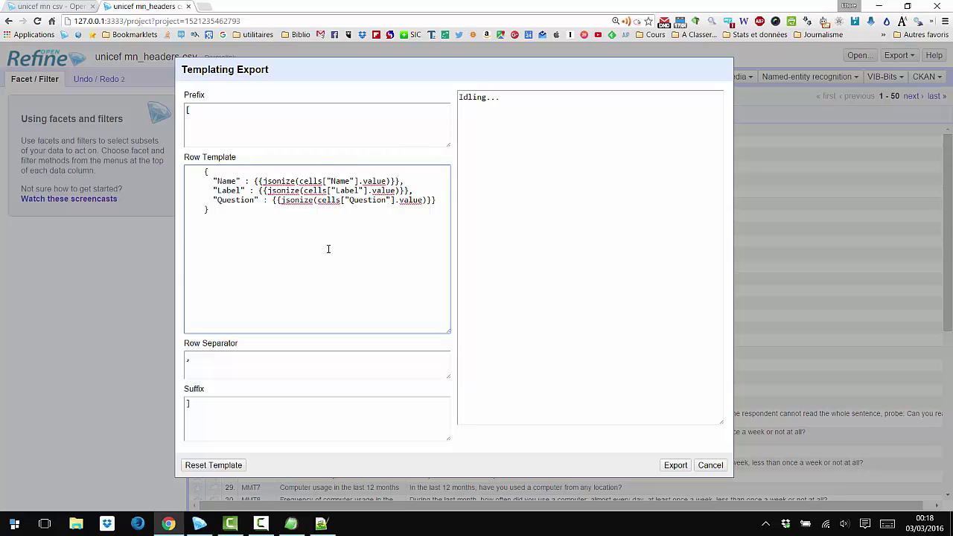
{"action": "key", "text": "ctrl+v"}
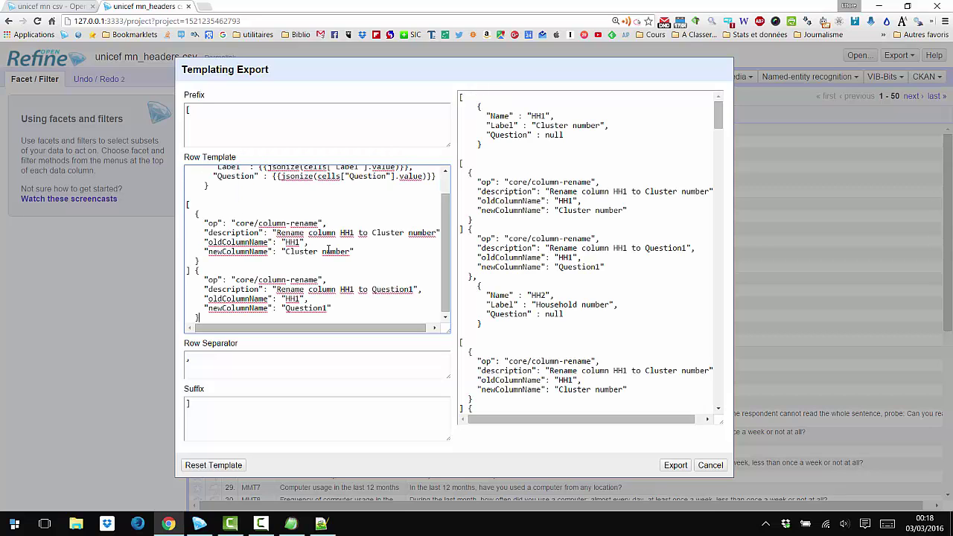
{"action": "key", "text": "ctrl+z"}
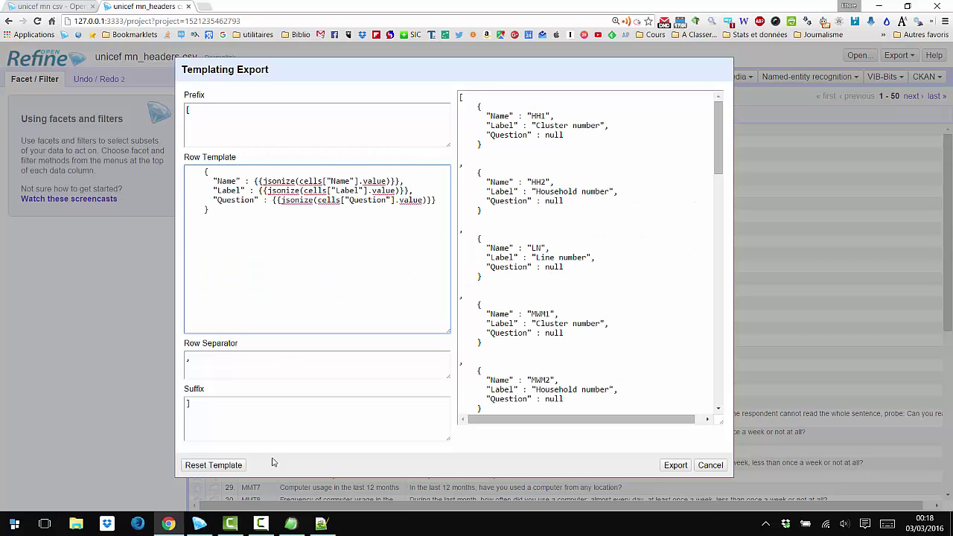
Step: Copy the selected rename object from EditPad Pro again and paste it below the default block in the row template
{"action": "left_click", "coordinate": [276, 455]}
{"action": "right_click", "coordinate": [139, 187]}
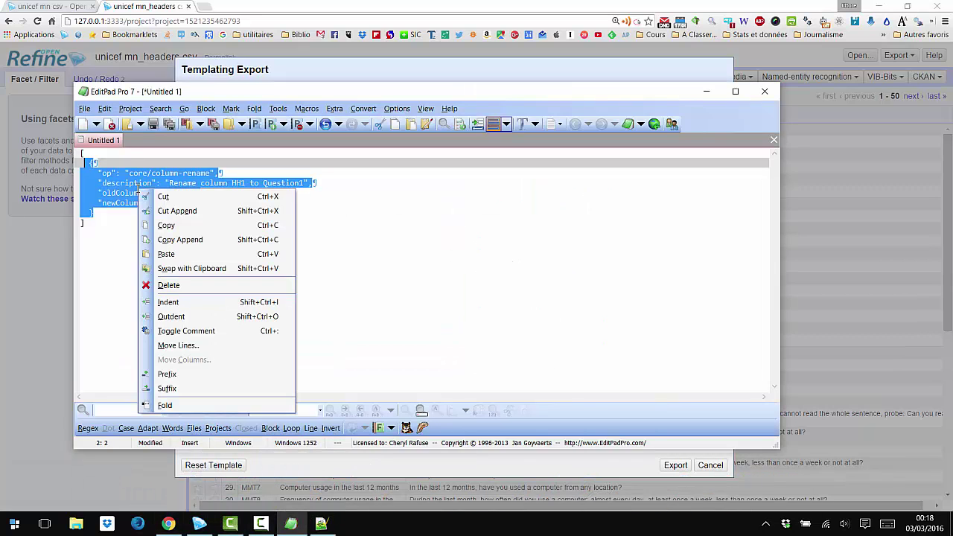
{"action": "left_click", "coordinate": [166, 225]}
{"action": "left_click", "coordinate": [36, 257]}
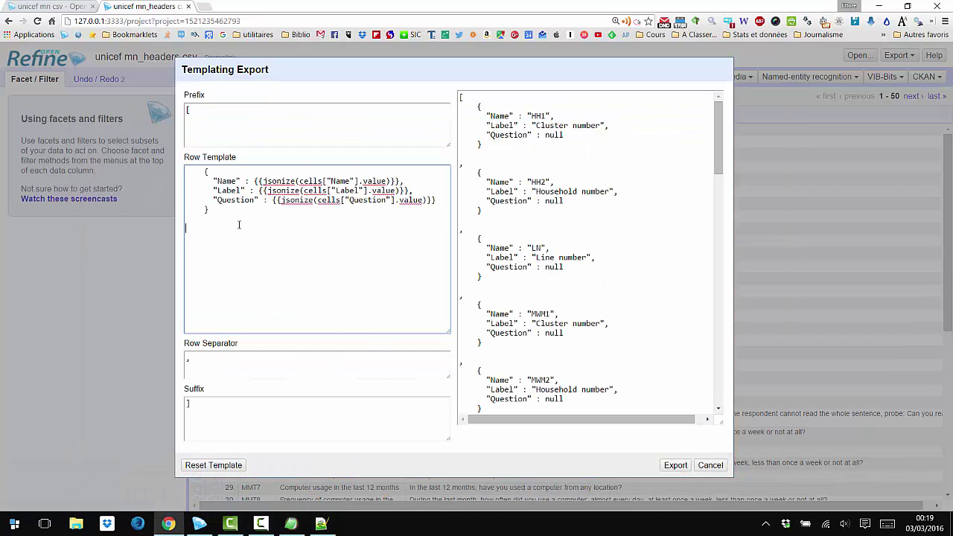
{"action": "left_click", "coordinate": [247, 223]}
{"action": "key", "text": "ctrl+v"}
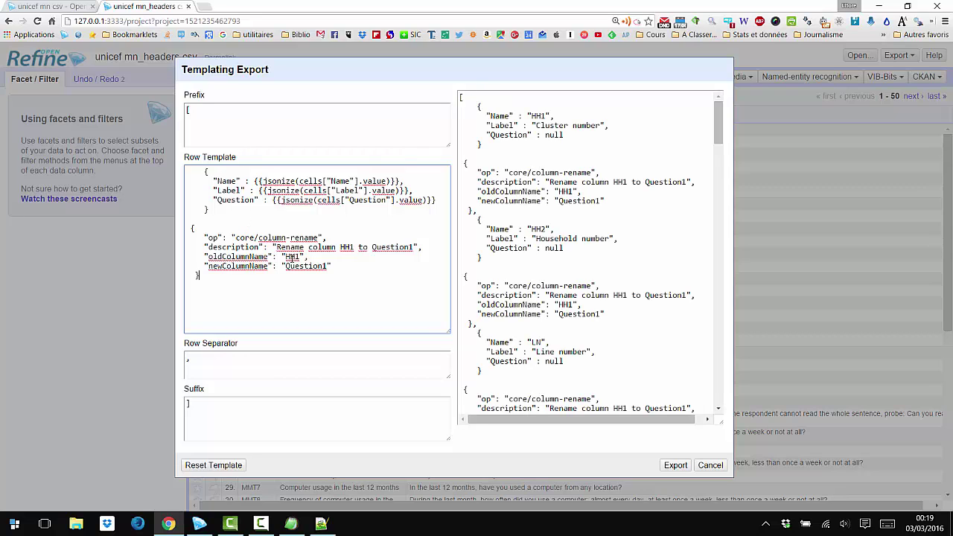
Step: Replace the oldColumnName value in the row template with the expression {{jsonize(cells["Name"].value)}} copied from the default block
{"action": "left_click_drag", "start_coordinate": [254, 181], "coordinate": [395, 180]}
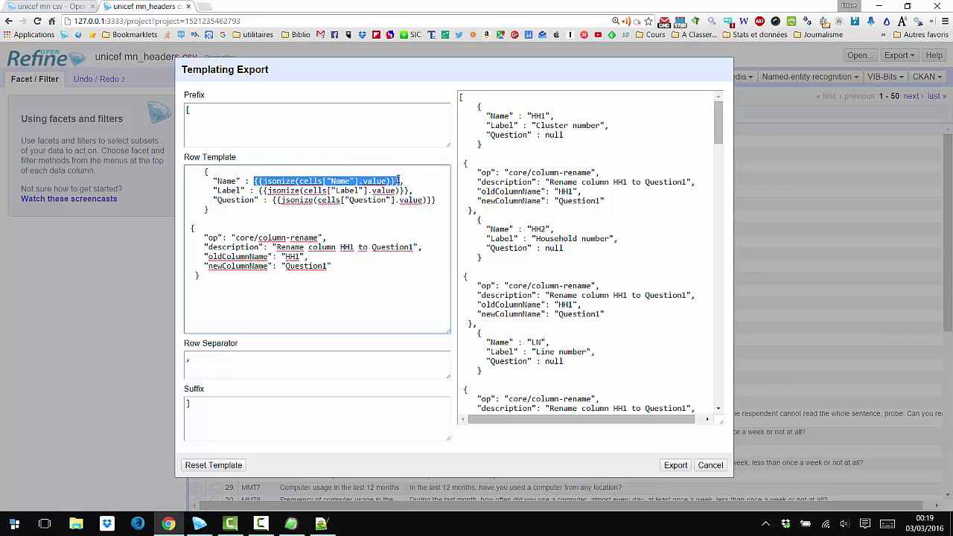
{"action": "key", "text": "ctrl+c"}
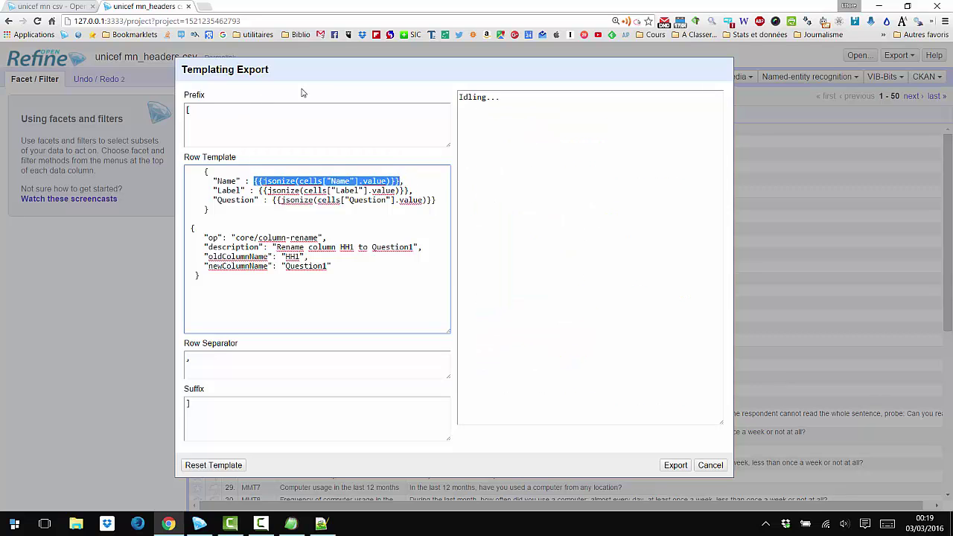
{"action": "left_click_drag", "start_coordinate": [312, 69], "coordinate": [531, 86]}
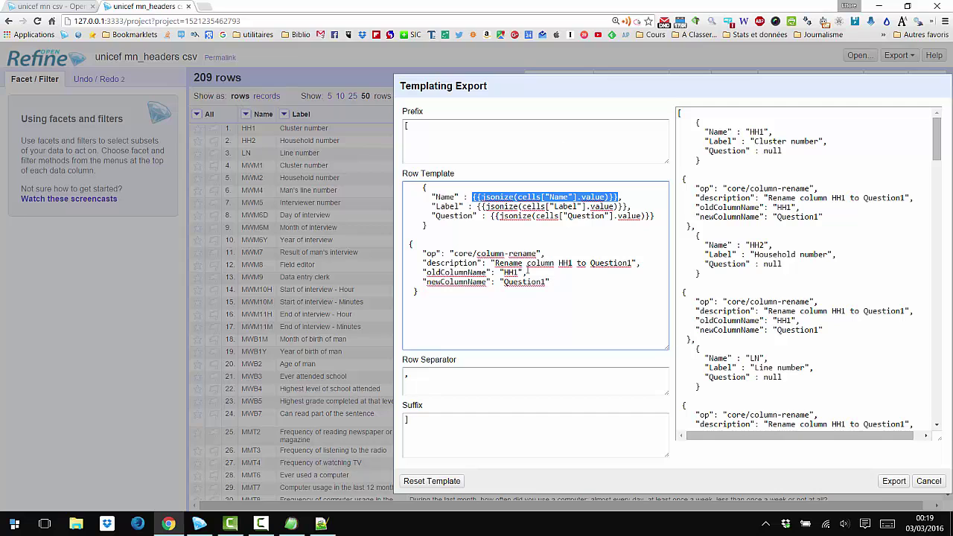
{"action": "left_click_drag", "start_coordinate": [499, 272], "coordinate": [520, 273]}
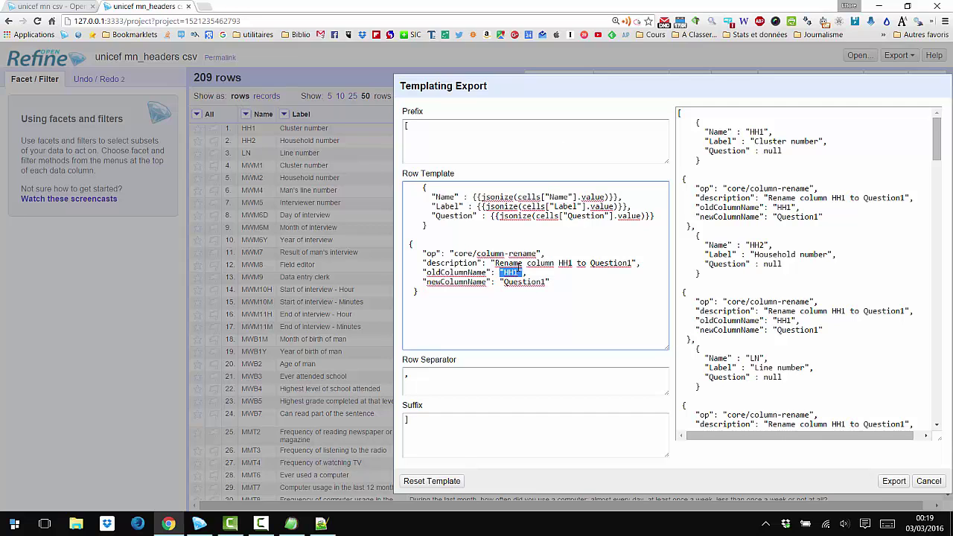
{"action": "key", "text": "ctrl+v"}
Step: Replace the newColumnName value in the row template with the expression {{jsonize(cells["Label"].value)}} copied from the default block
{"action": "left_click", "coordinate": [490, 234]}
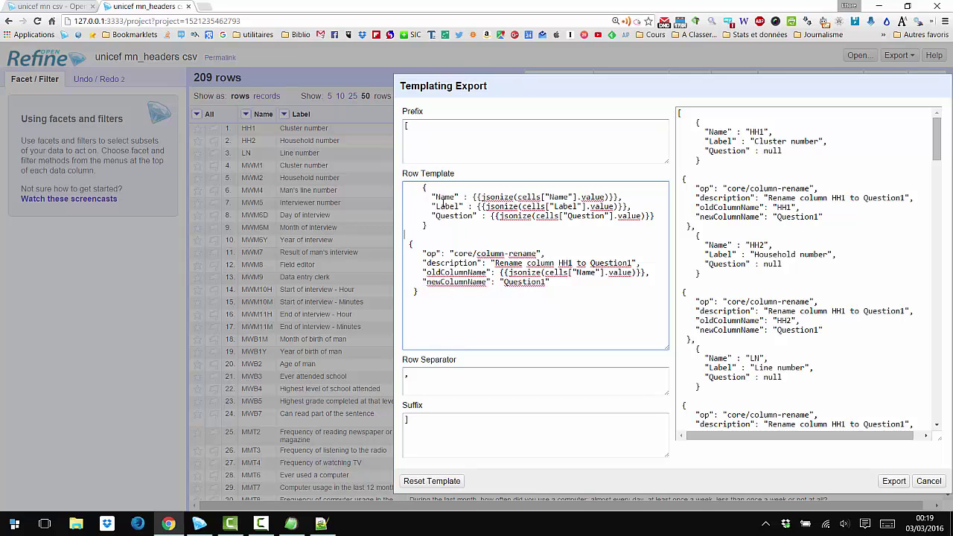
{"action": "key", "text": "shift+Up"}
{"action": "key", "text": "shift+Up"}
{"action": "key", "text": "shift+Up"}
{"action": "key", "text": "shift+Up"}
{"action": "key", "text": "shift+Up"}
{"action": "key", "text": "ctrl+c"}
{"action": "key", "text": "Right"}
{"action": "left_click_drag", "start_coordinate": [478, 206], "coordinate": [623, 206]}
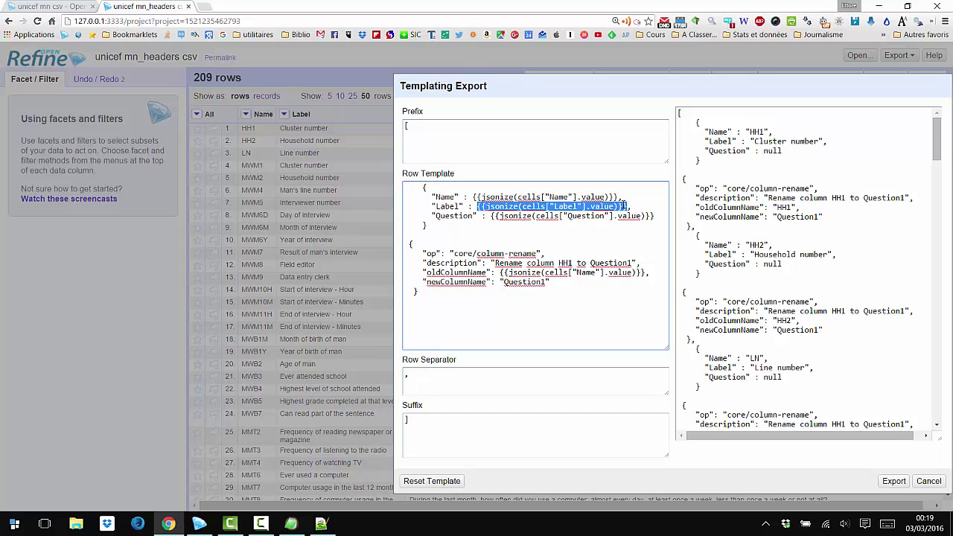
{"action": "key", "text": "ctrl+c"}
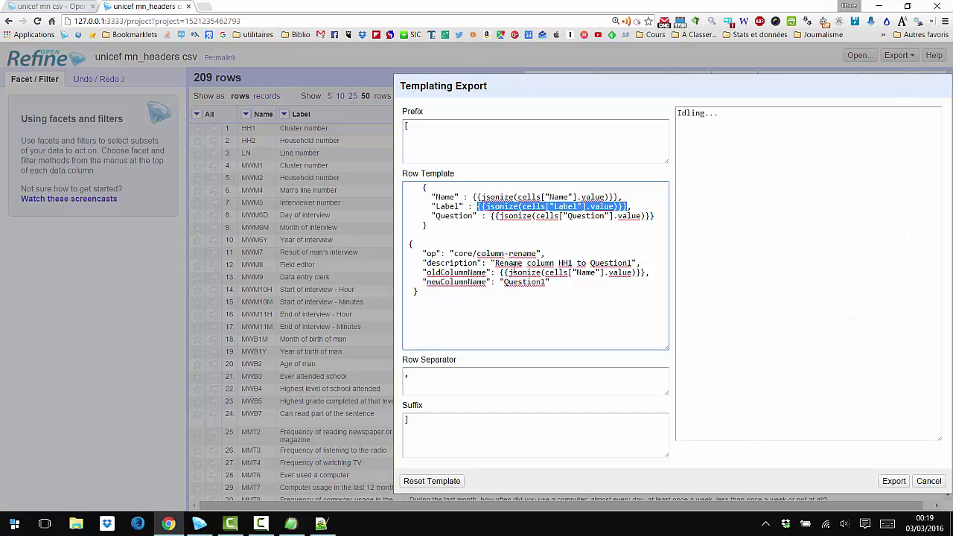
{"action": "left_click_drag", "start_coordinate": [499, 281], "coordinate": [547, 282]}
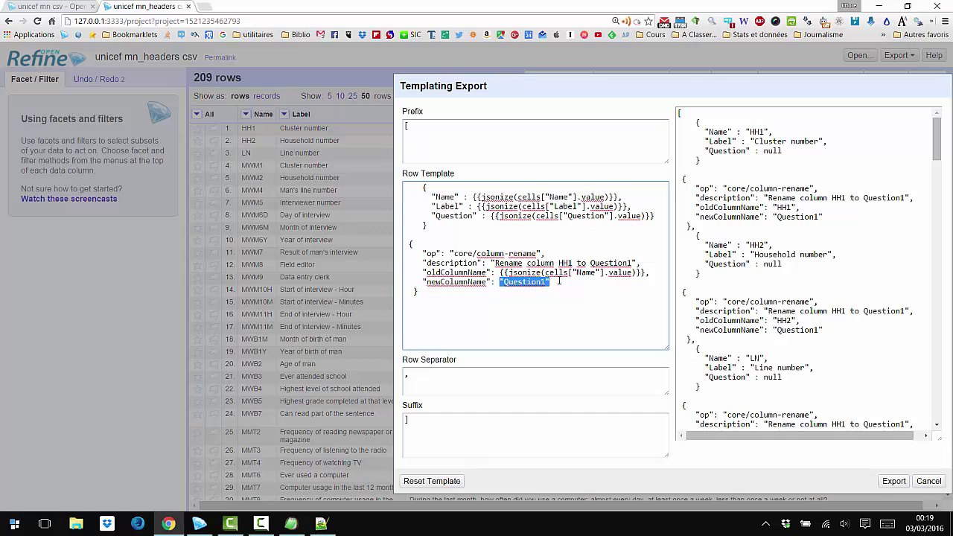
{"action": "key", "text": "ctrl+v"}
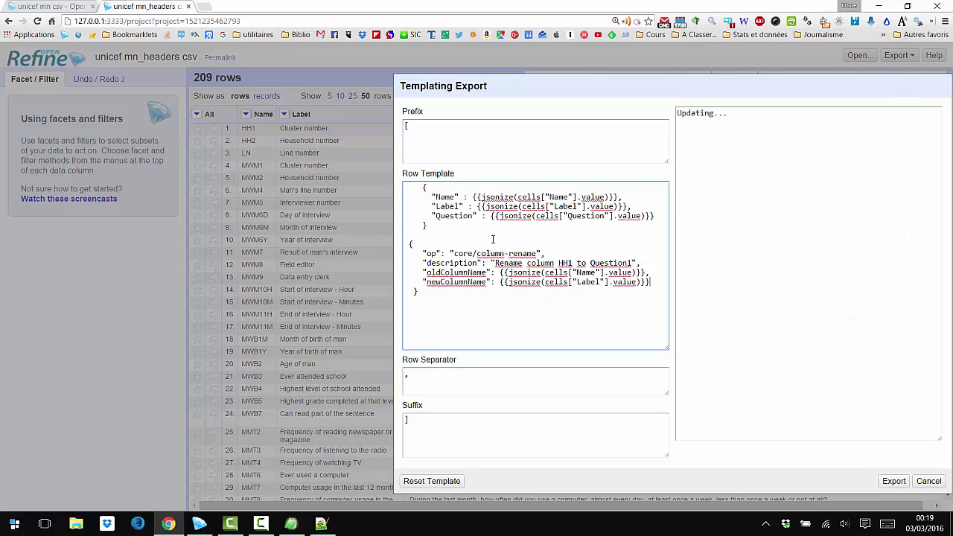
Step: Delete the default Name, Label and Question block from the row template and review the preview of the generated operations
{"action": "left_click_drag", "start_coordinate": [428, 225], "coordinate": [358, 166]}
{"action": "key", "text": "Delete"}
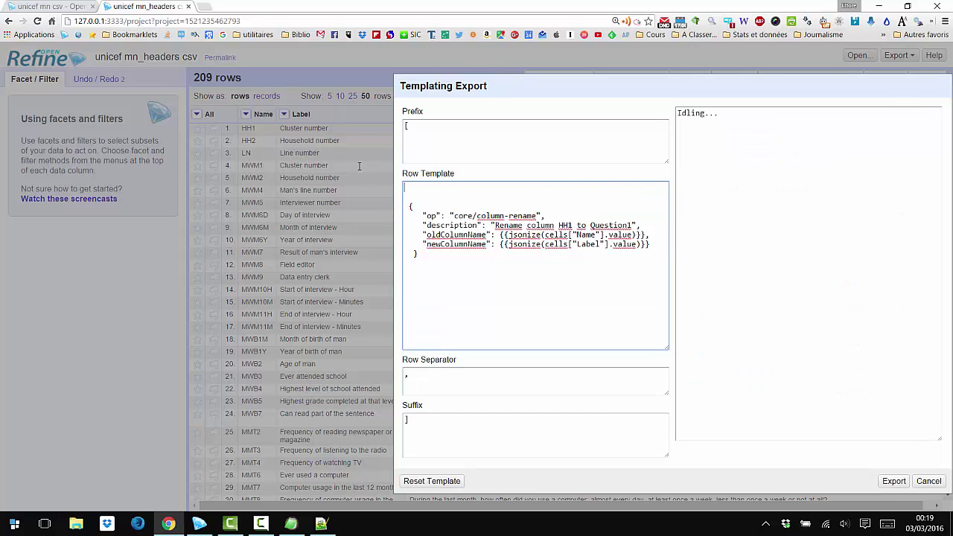
{"action": "left_click_drag", "start_coordinate": [651, 80], "coordinate": [341, 70]}
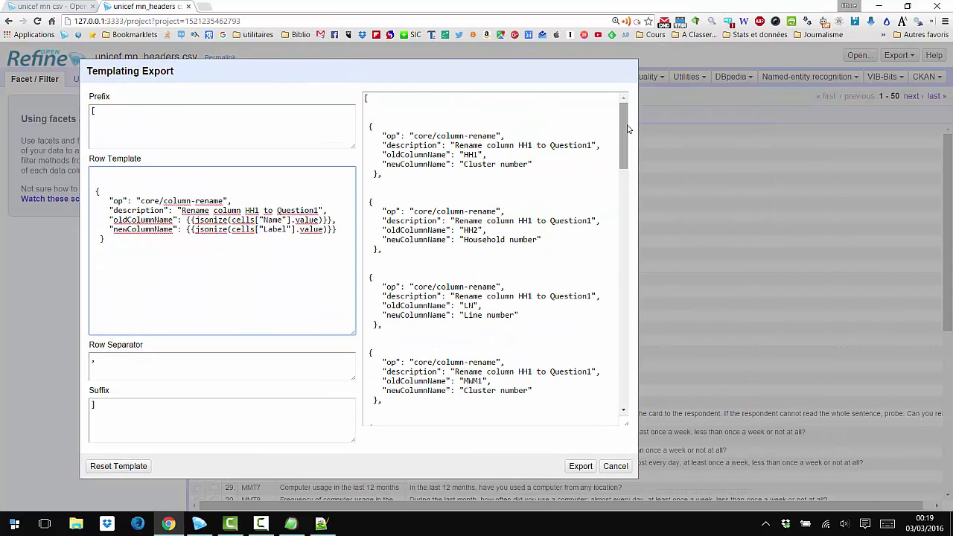
{"action": "left_click", "coordinate": [625, 130]}
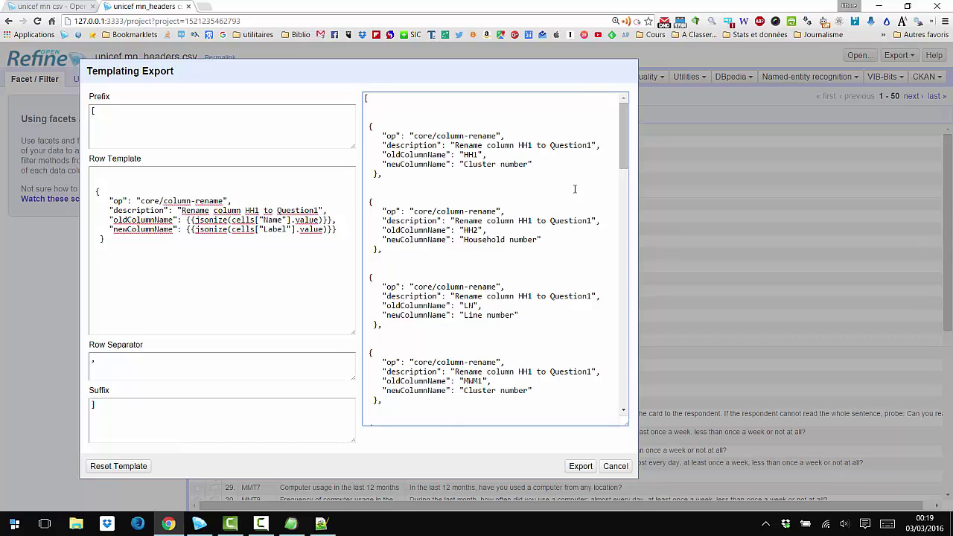
{"action": "scroll", "coordinate": [575, 189], "scroll_direction": "down", "scroll_amount": 3}
Step: Export the templated rows to the desktop as unicef-mn_headers-csv (2).txt and open the downloaded file
{"action": "left_click", "coordinate": [581, 466]}
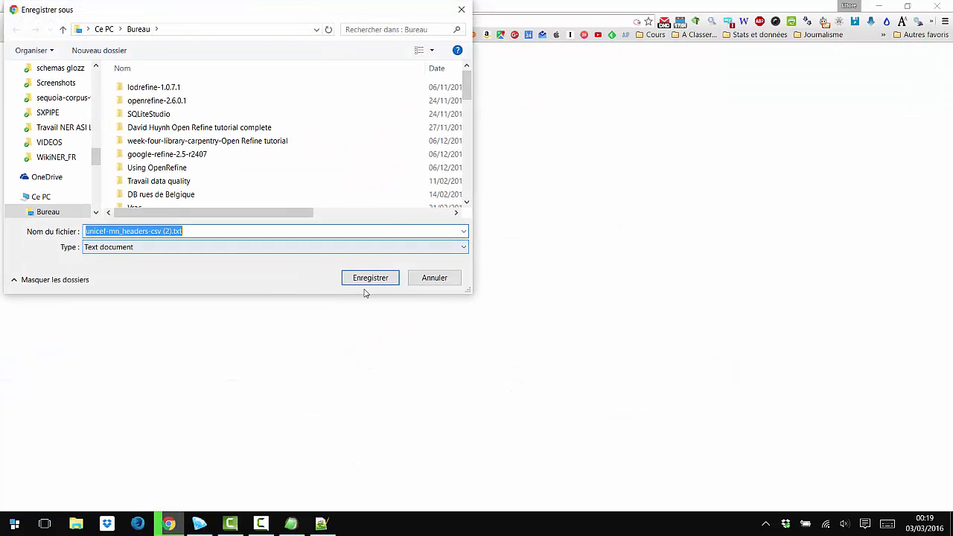
{"action": "left_click", "coordinate": [376, 277]}
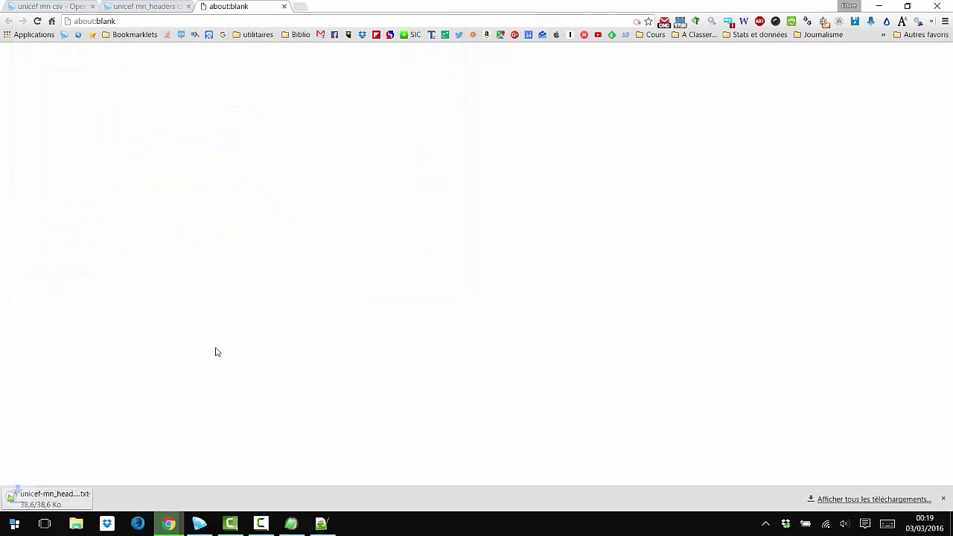
{"action": "left_click", "coordinate": [58, 494]}
Step: Copy all the JSON in the exported file and minimise Notepad++
{"action": "left_click", "coordinate": [363, 272]}
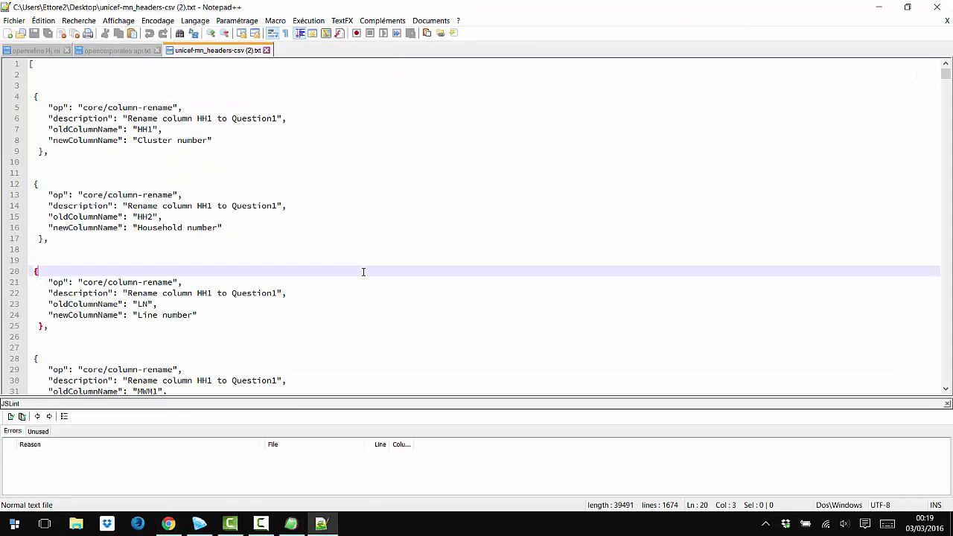
{"action": "key", "text": "ctrl+a"}
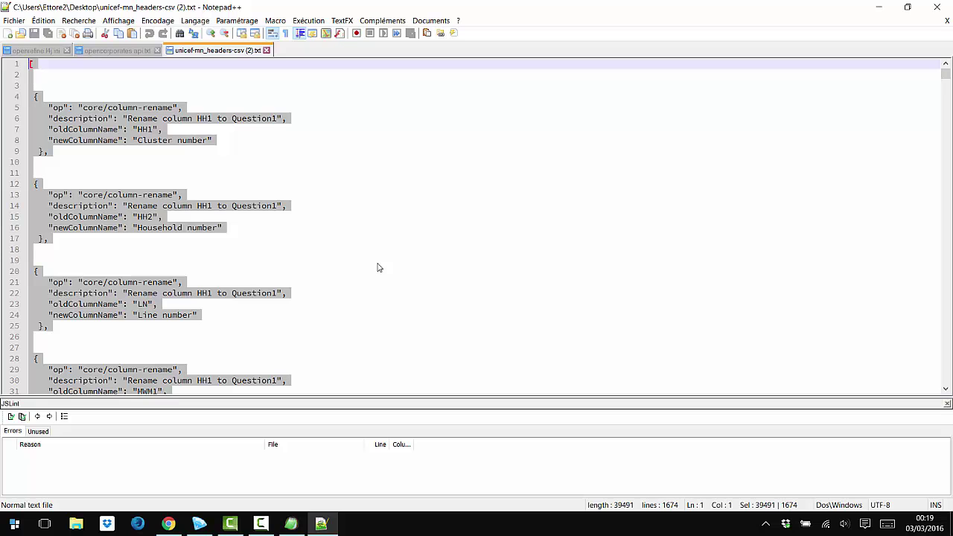
{"action": "left_click", "coordinate": [878, 7]}
Step: In the unicef mn csv project, paste the copied JSON into Apply Operation History and perform the operations
{"action": "left_click", "coordinate": [62, 7]}
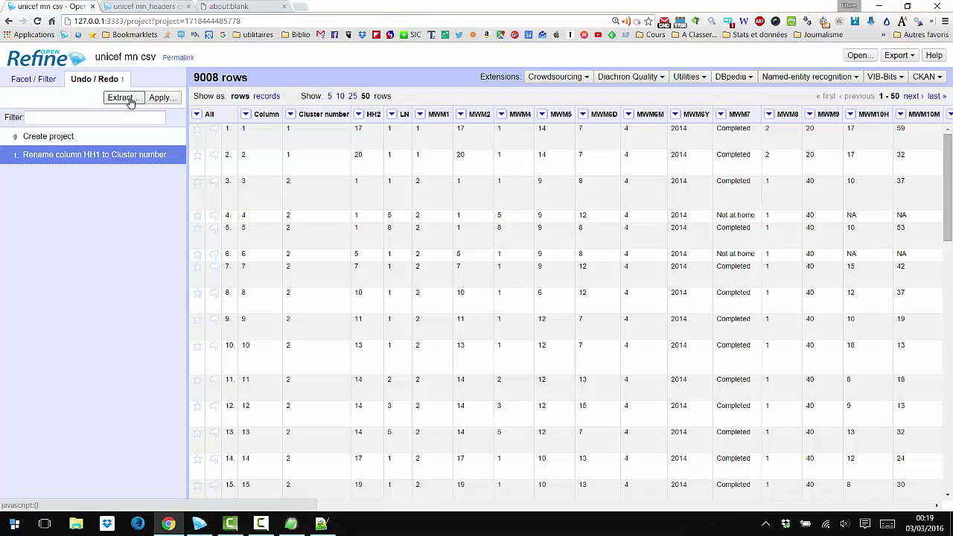
{"action": "left_click", "coordinate": [160, 98]}
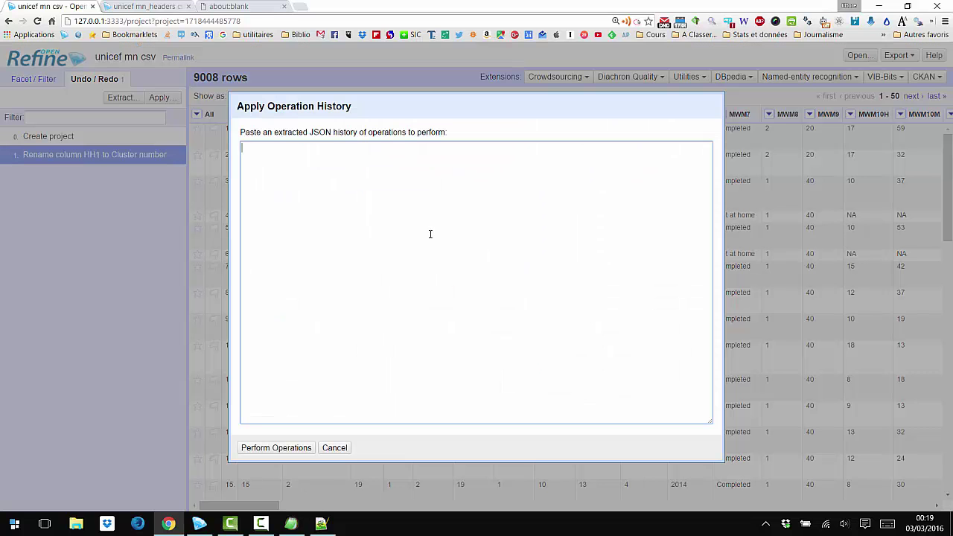
{"action": "key", "text": "ctrl+v"}
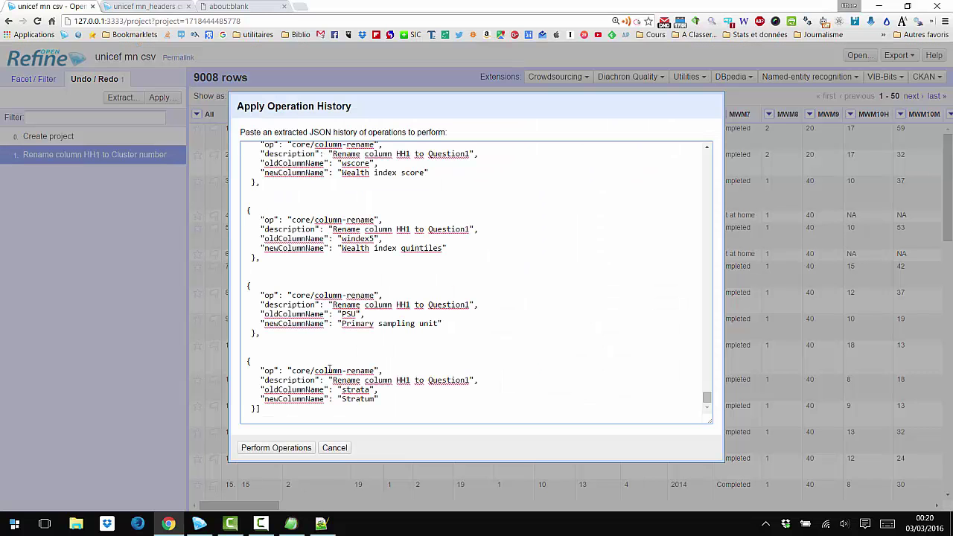
{"action": "left_click", "coordinate": [286, 451]}
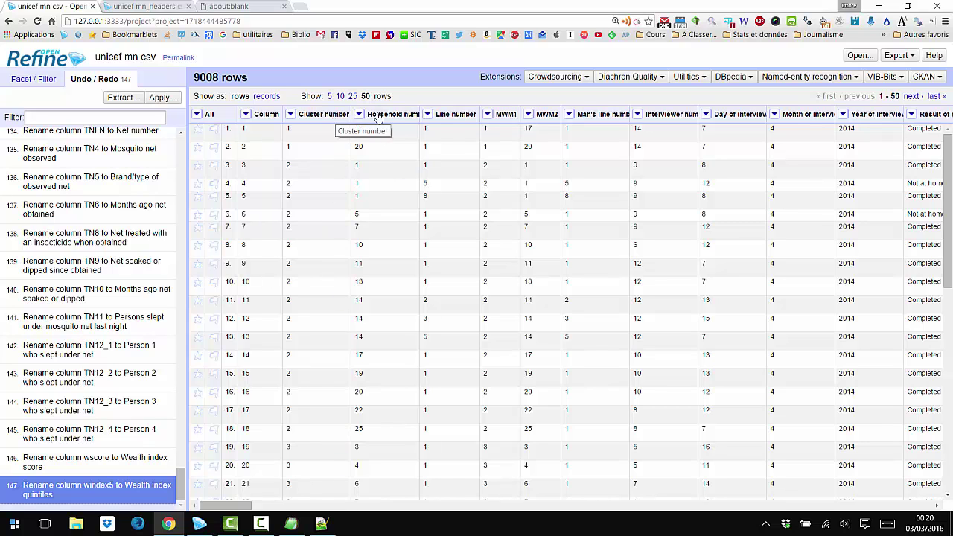
Step: Check the renamed columns across the whole table and read through the extracted operation history as JSON
{"action": "left_click_drag", "start_coordinate": [221, 510], "coordinate": [941, 491]}
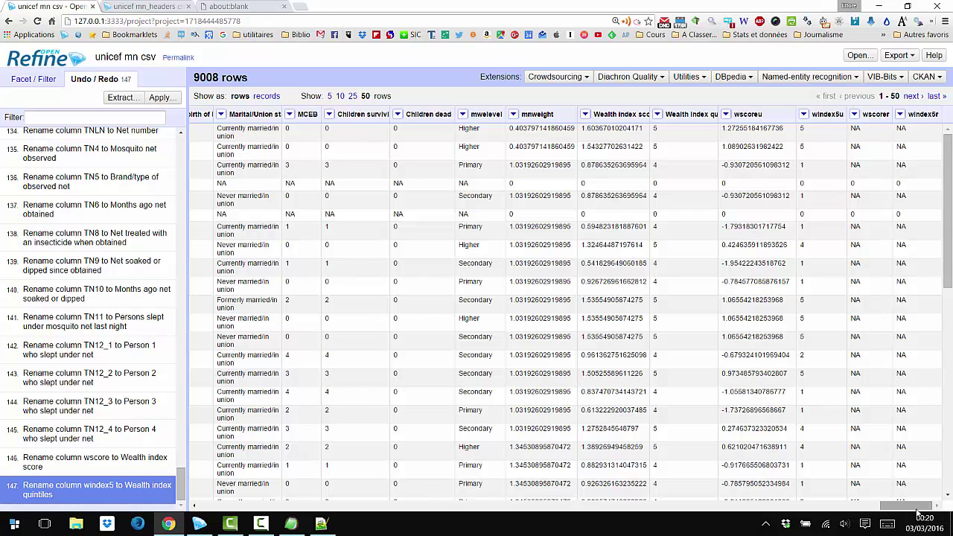
{"action": "left_click_drag", "start_coordinate": [897, 506], "coordinate": [209, 507]}
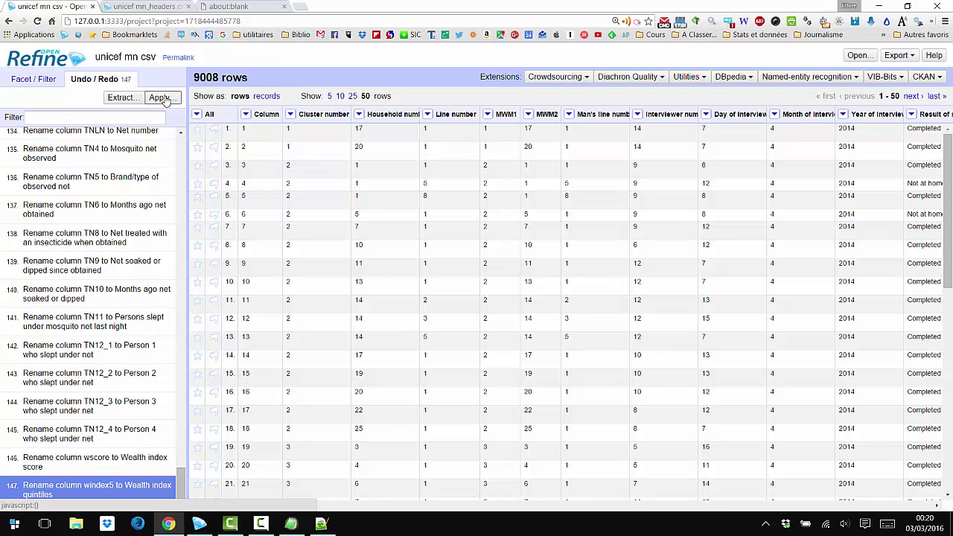
{"action": "left_click", "coordinate": [123, 98]}
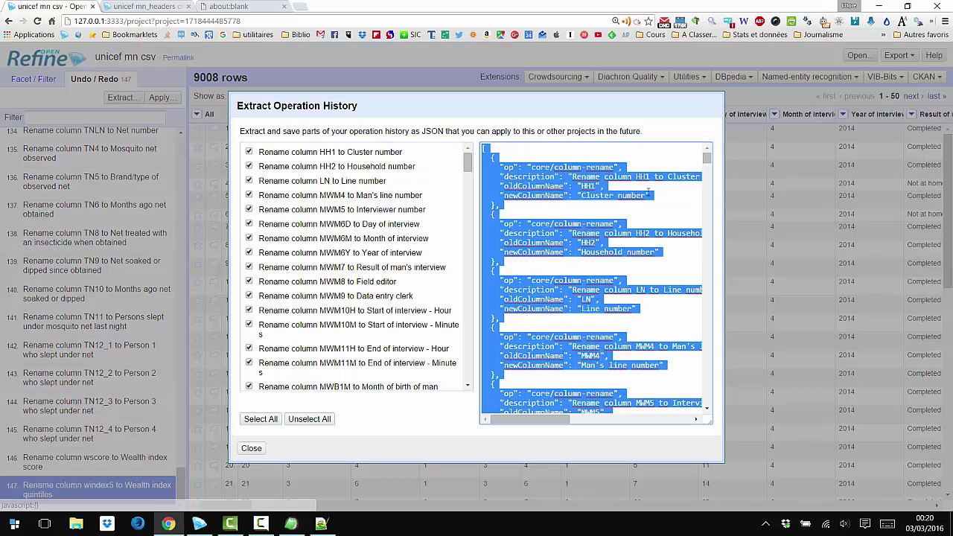
{"action": "scroll", "coordinate": [649, 221], "scroll_direction": "down", "scroll_amount": 1}
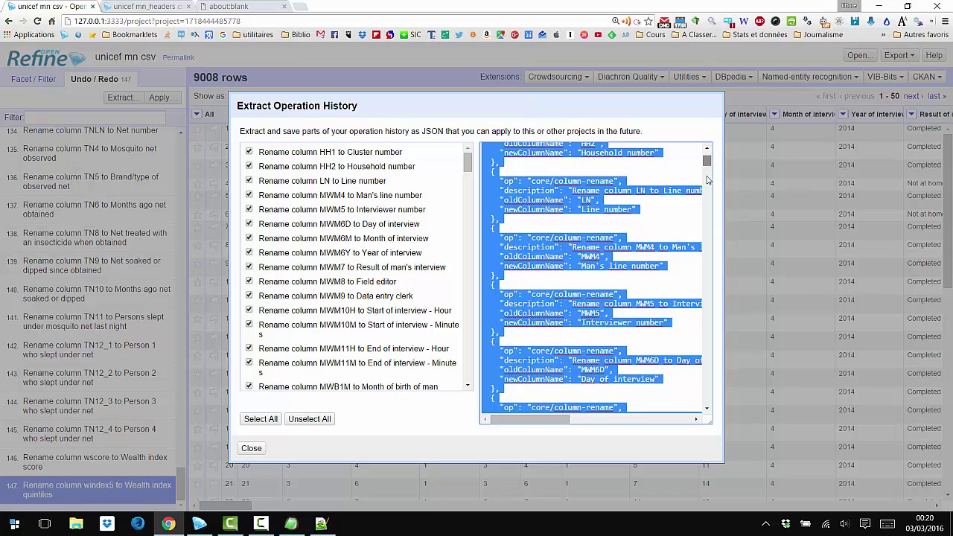
{"action": "left_click_drag", "start_coordinate": [707, 178], "coordinate": [706, 411]}
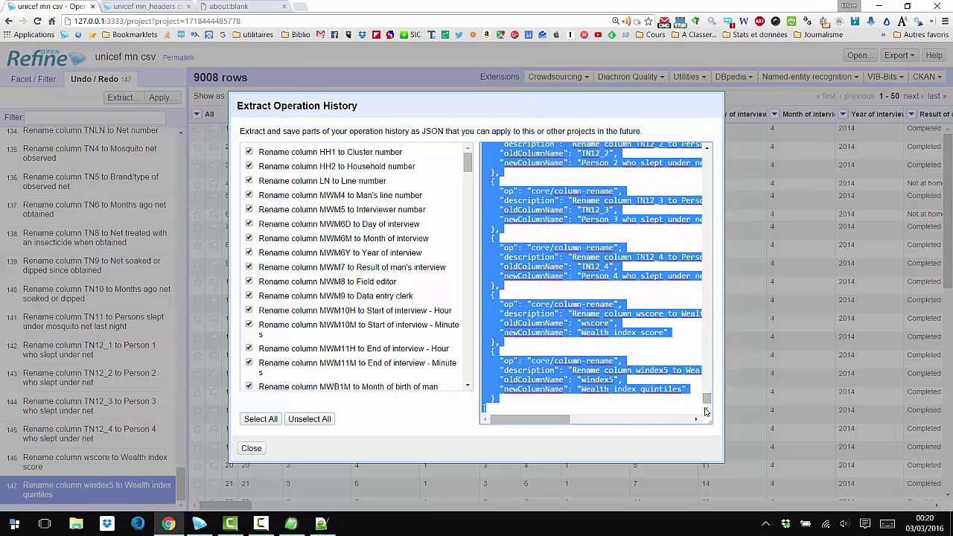